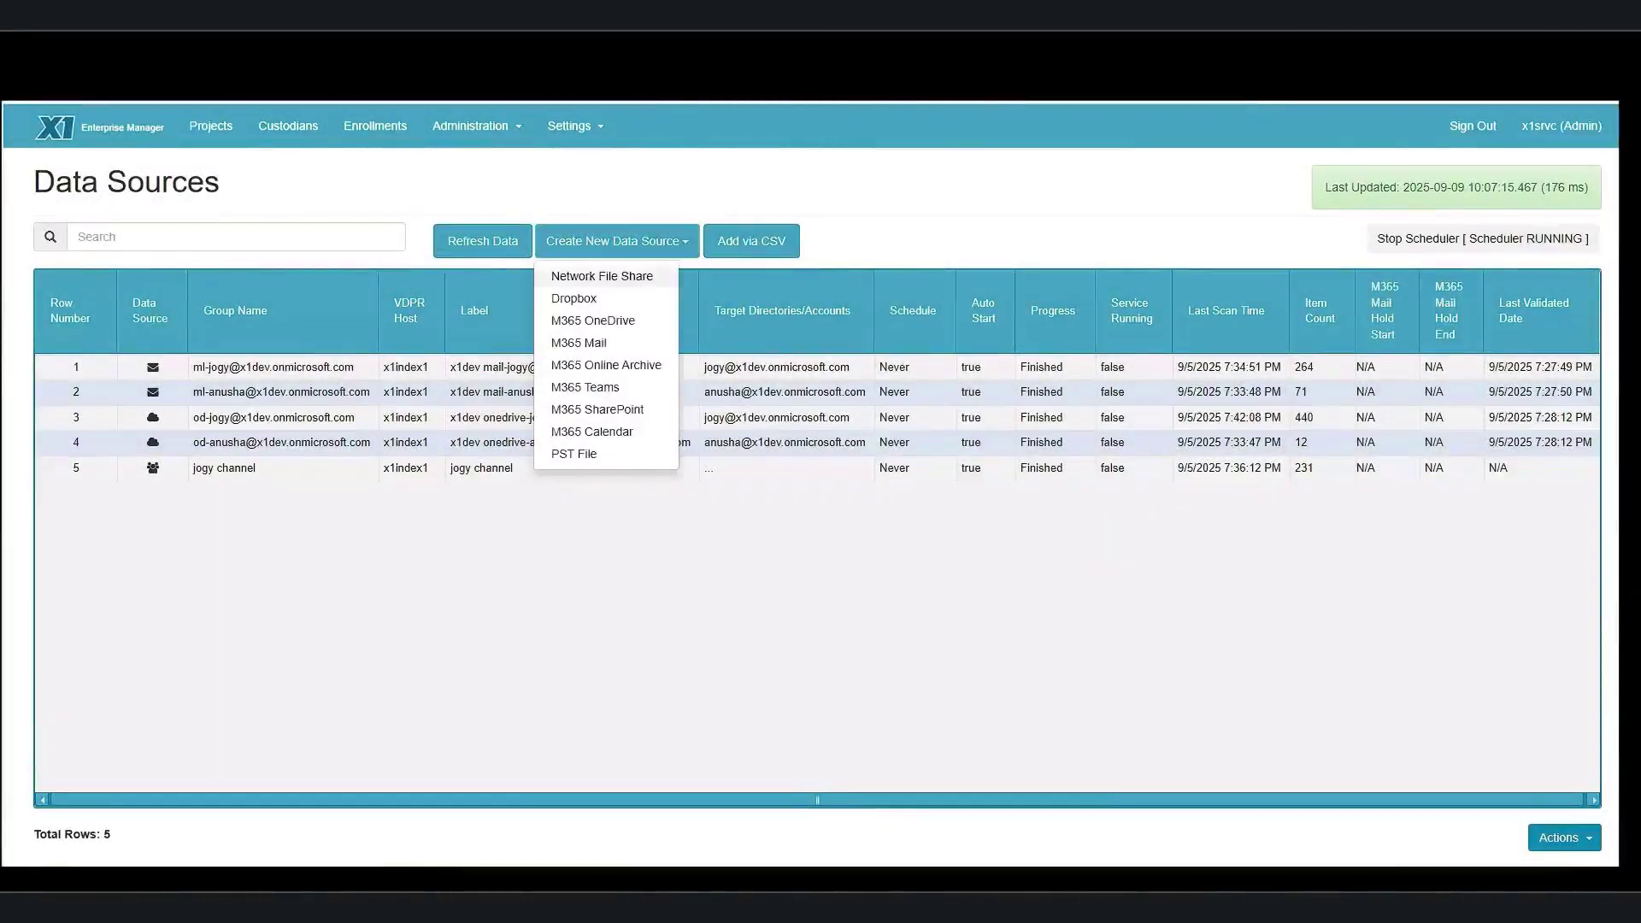
Step: Start a Teams data source labelled X1Departments and enter three Team:Channel lines by name
left_click(584, 386)
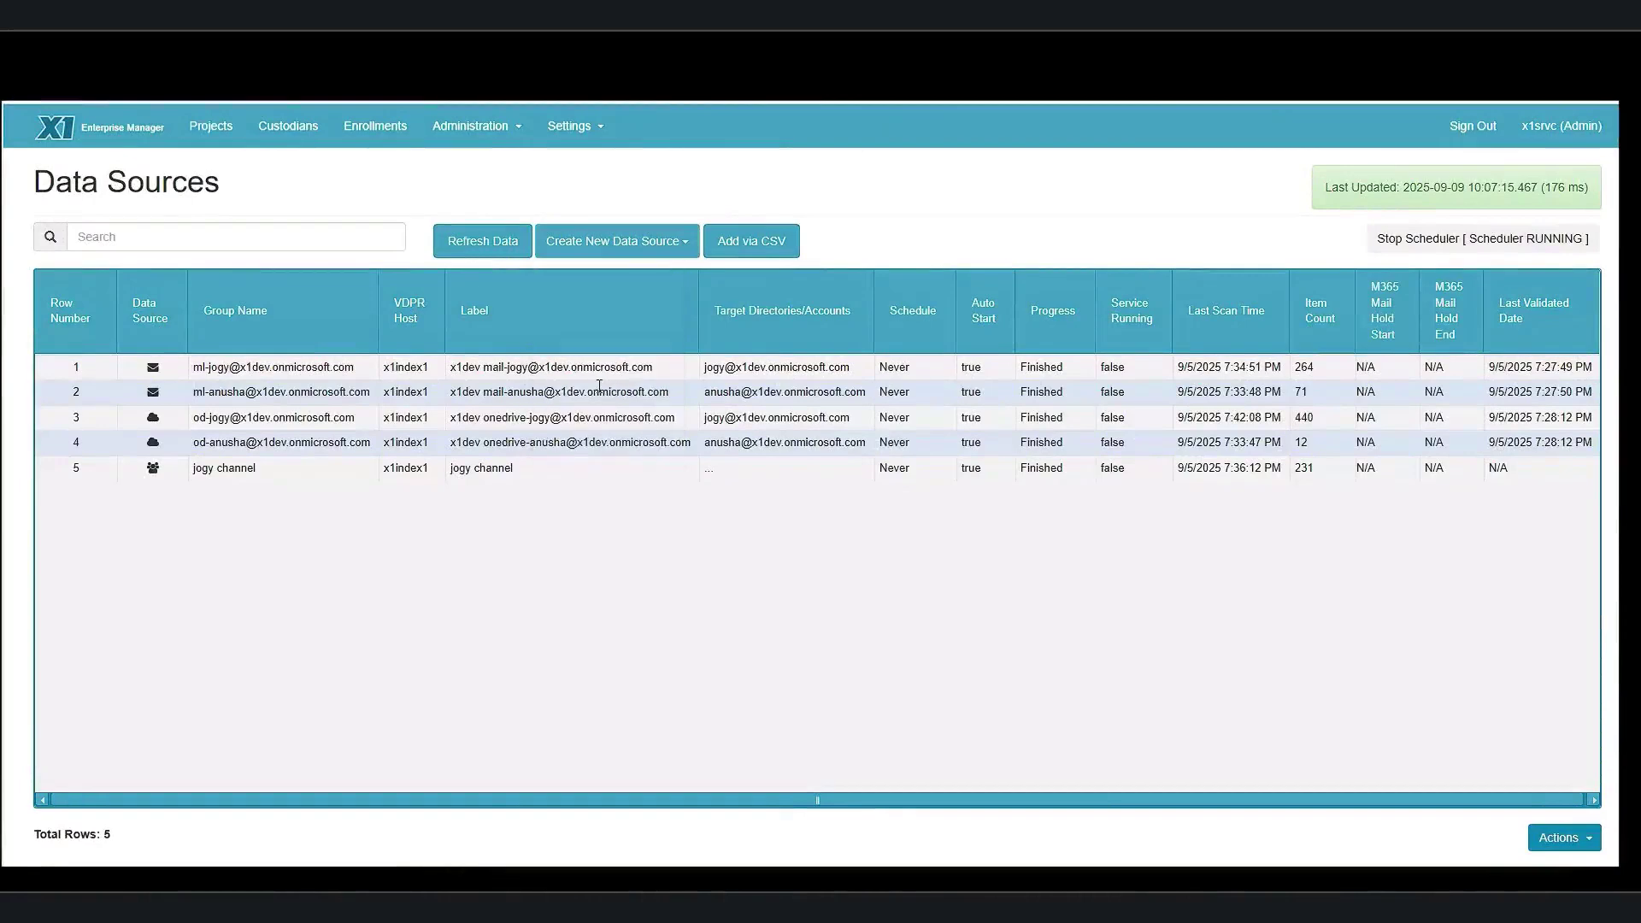
type("X1Depar")
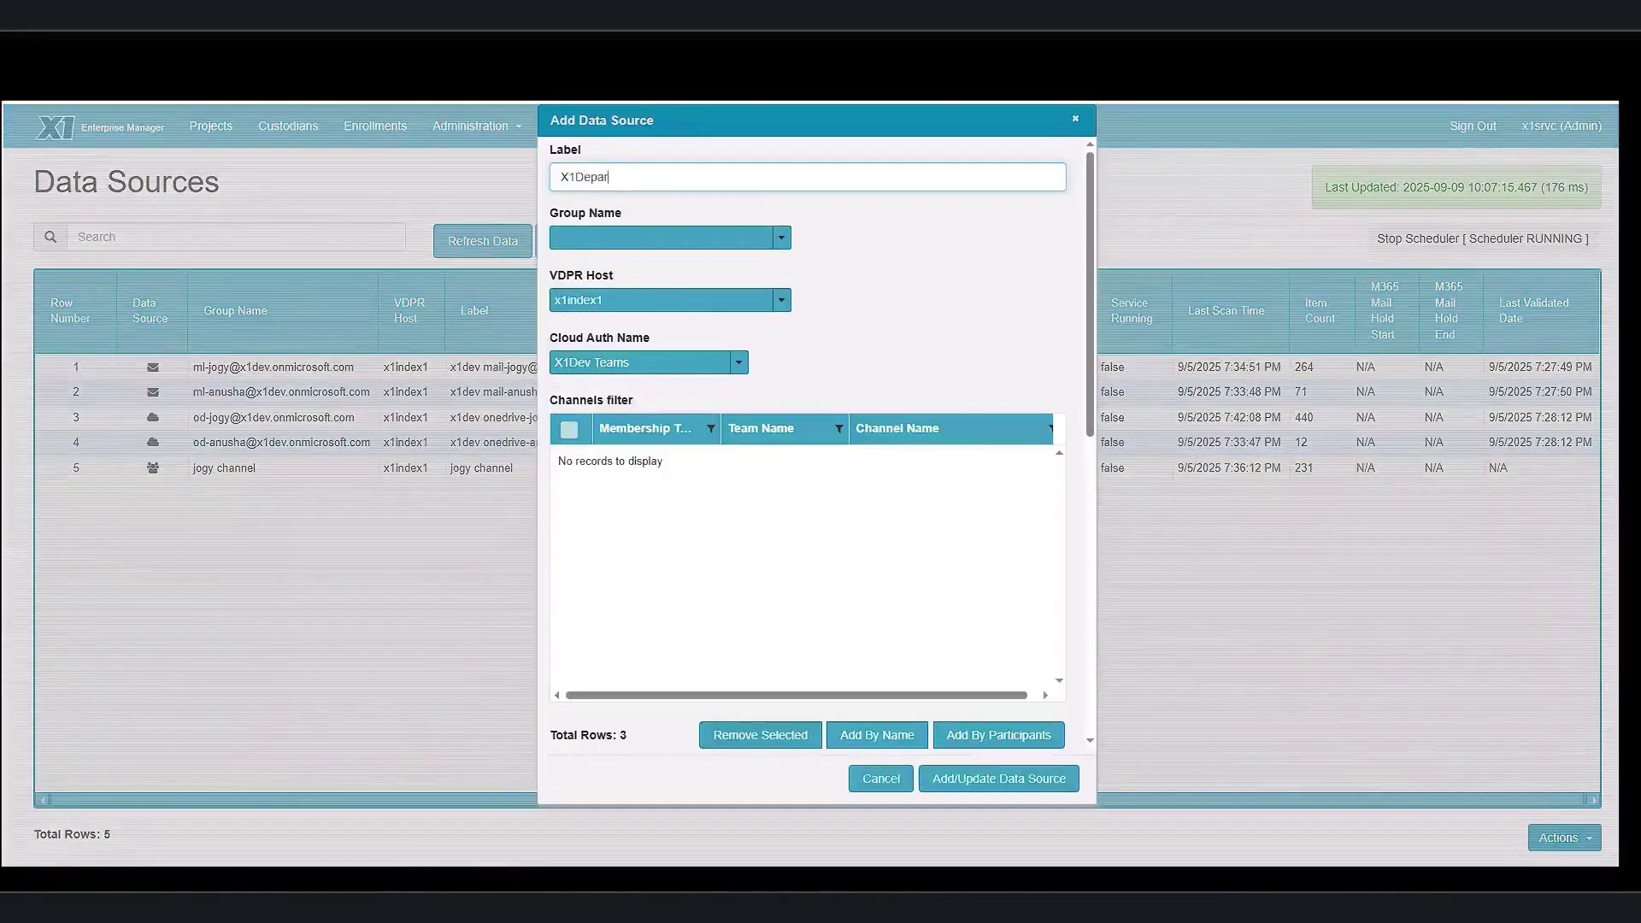
type("tments")
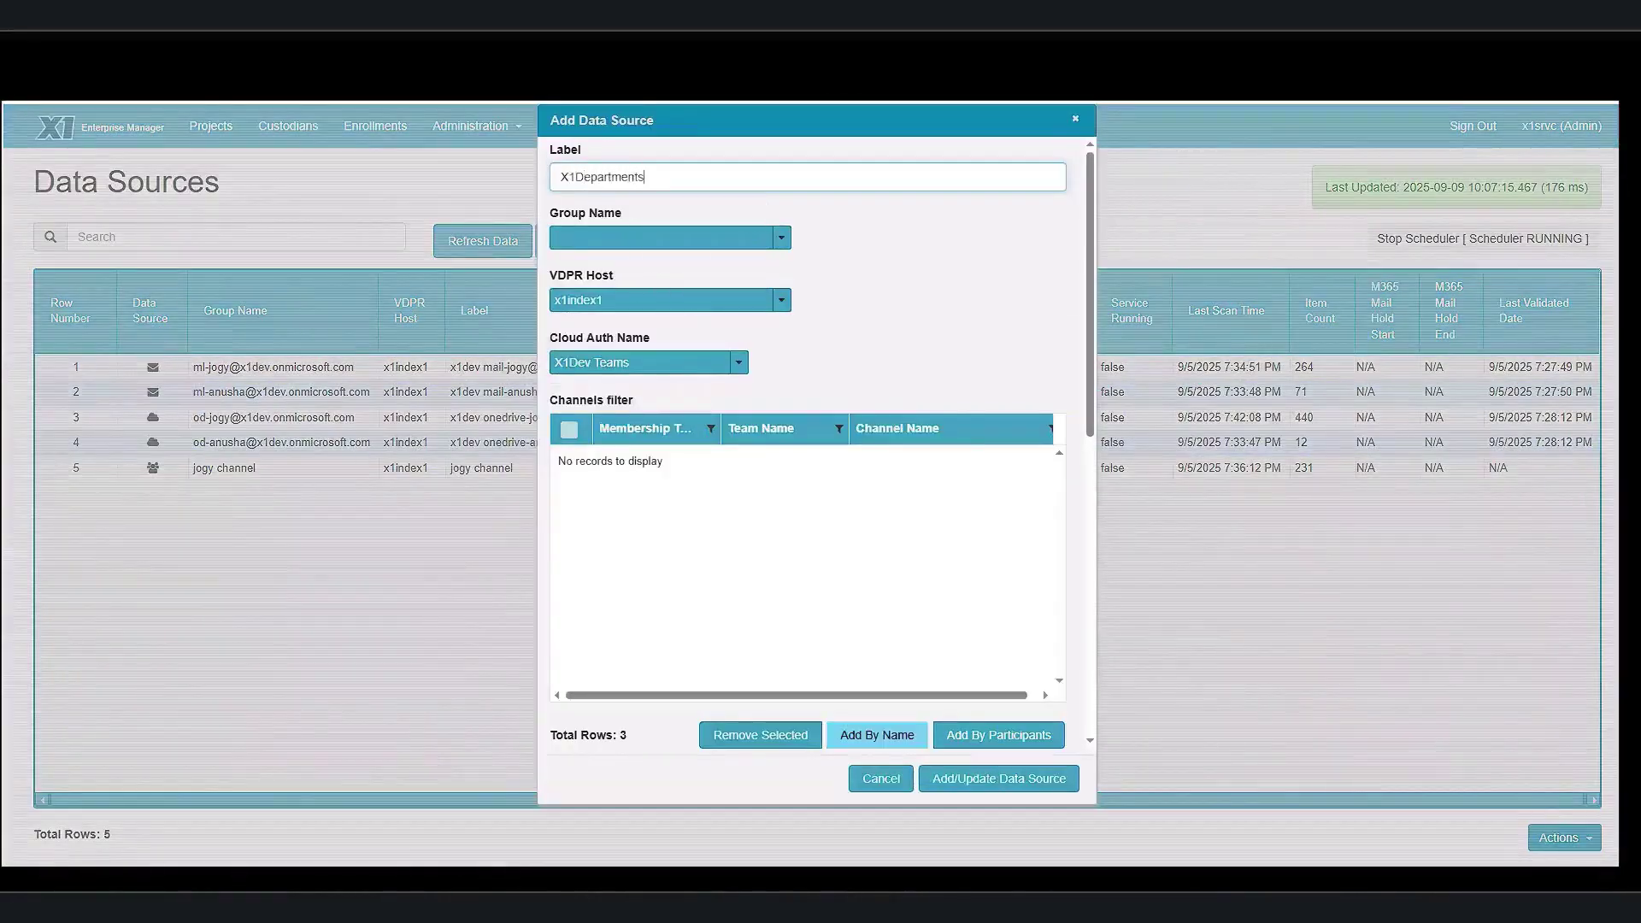
left_click(878, 734)
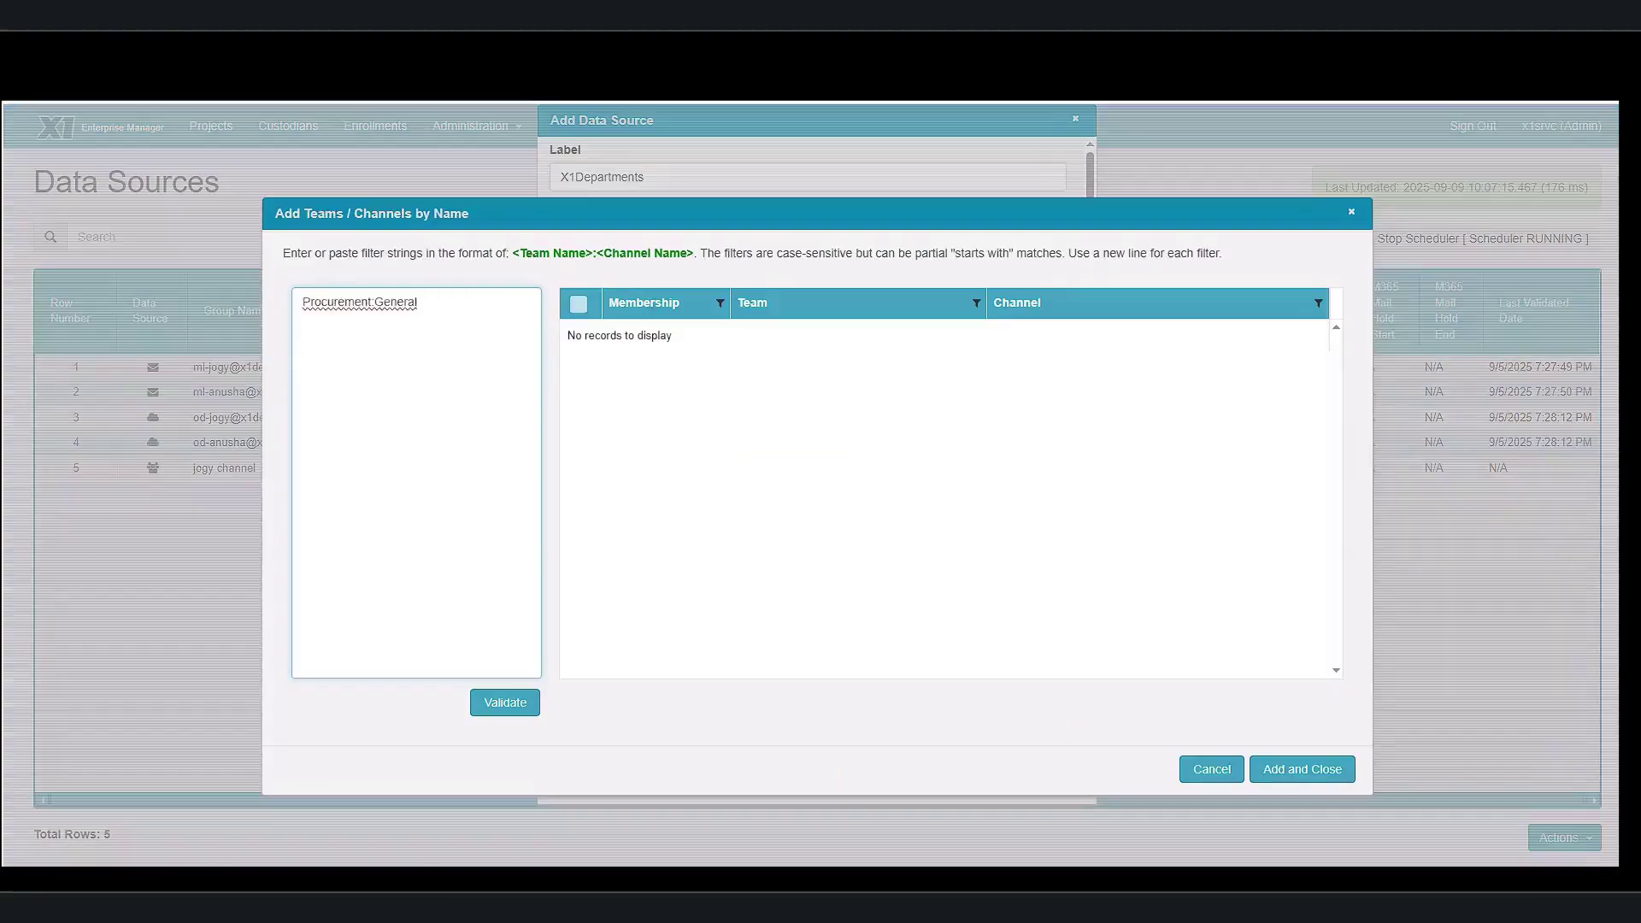
key("Return")
type("Purchase:General")
key("Return")
type("Engineering:General")
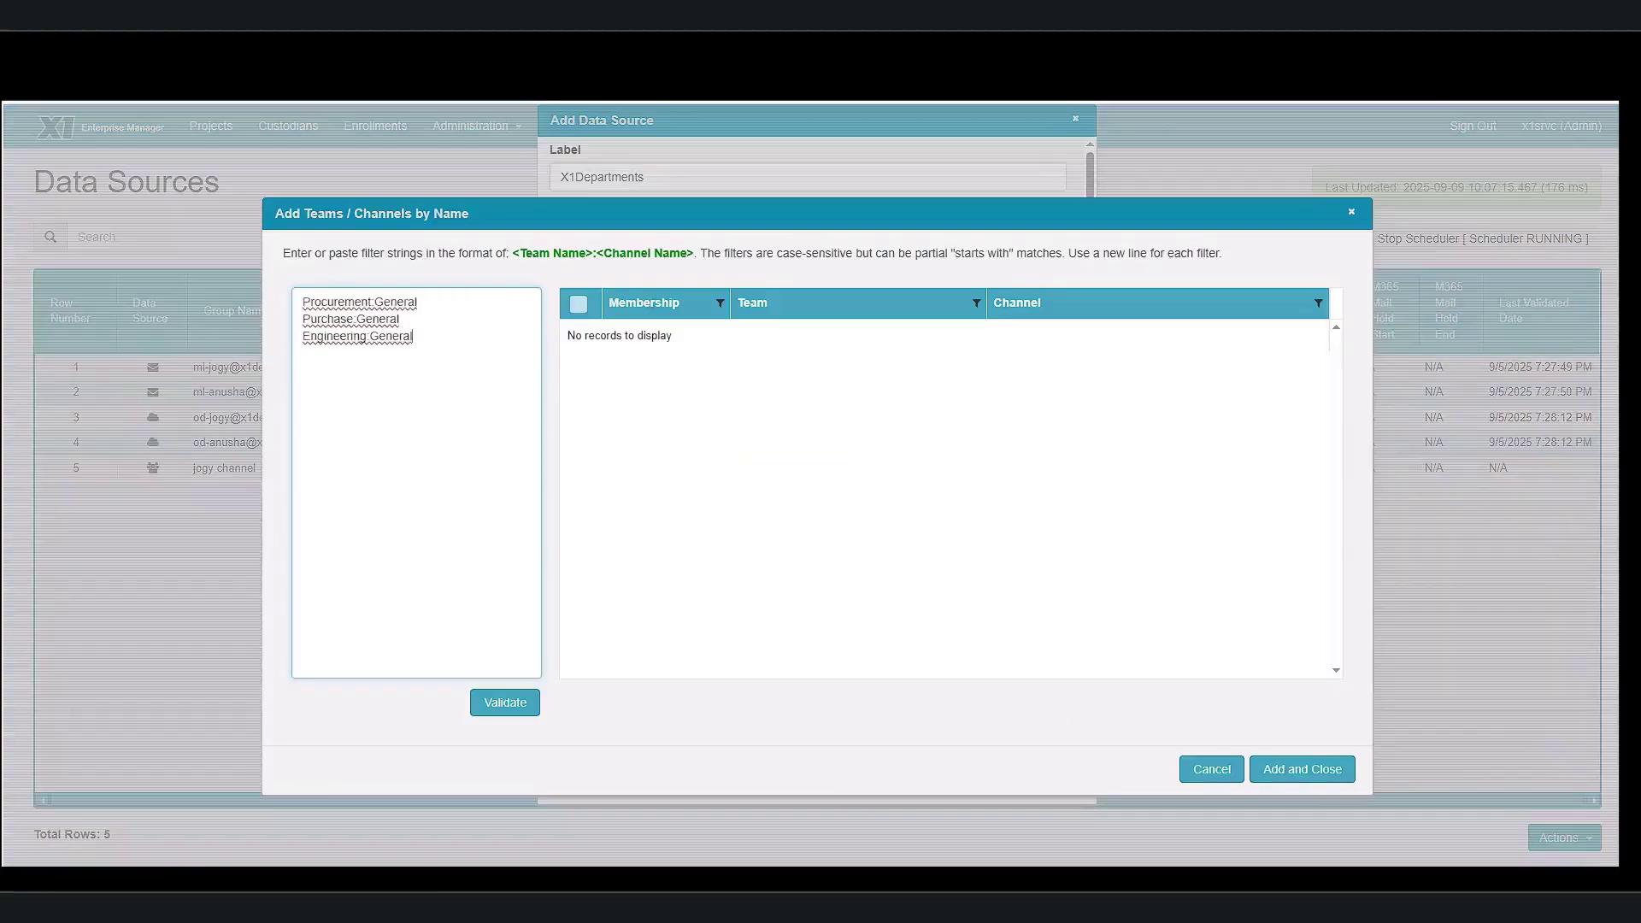
Step: Validate the channel names and tick the Procurement and Purchase General channels
left_click(505, 700)
left_click(577, 337)
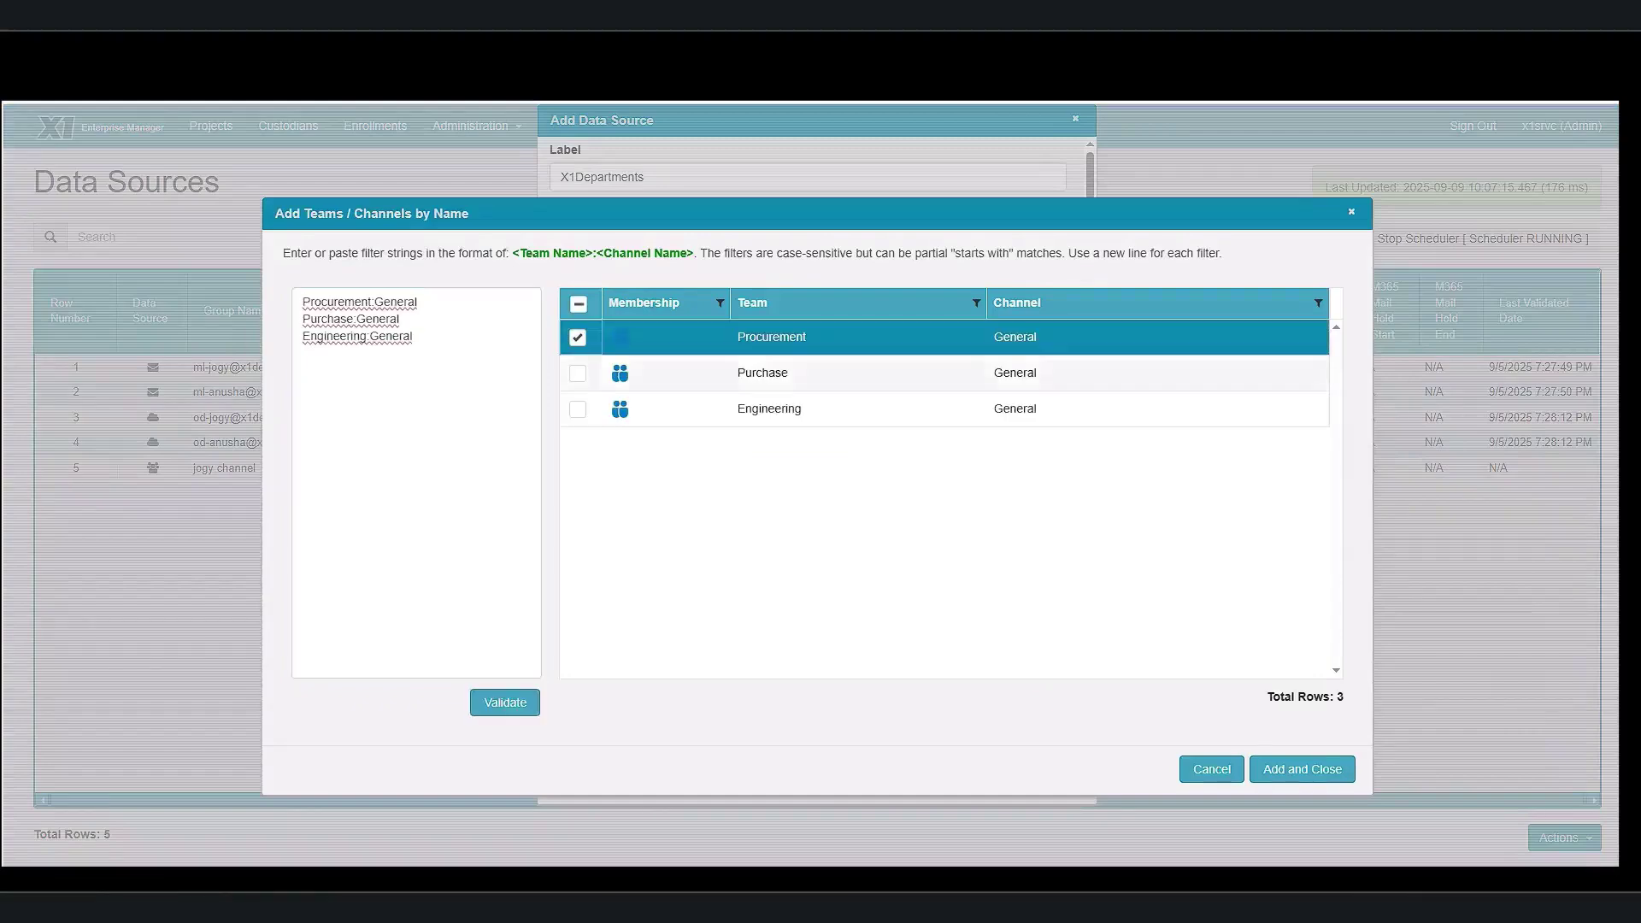
left_click(577, 373)
Step: Tick Engineering General, X1 Project Avalanche and X1 General, then begin adding chats by participant
left_click(577, 409)
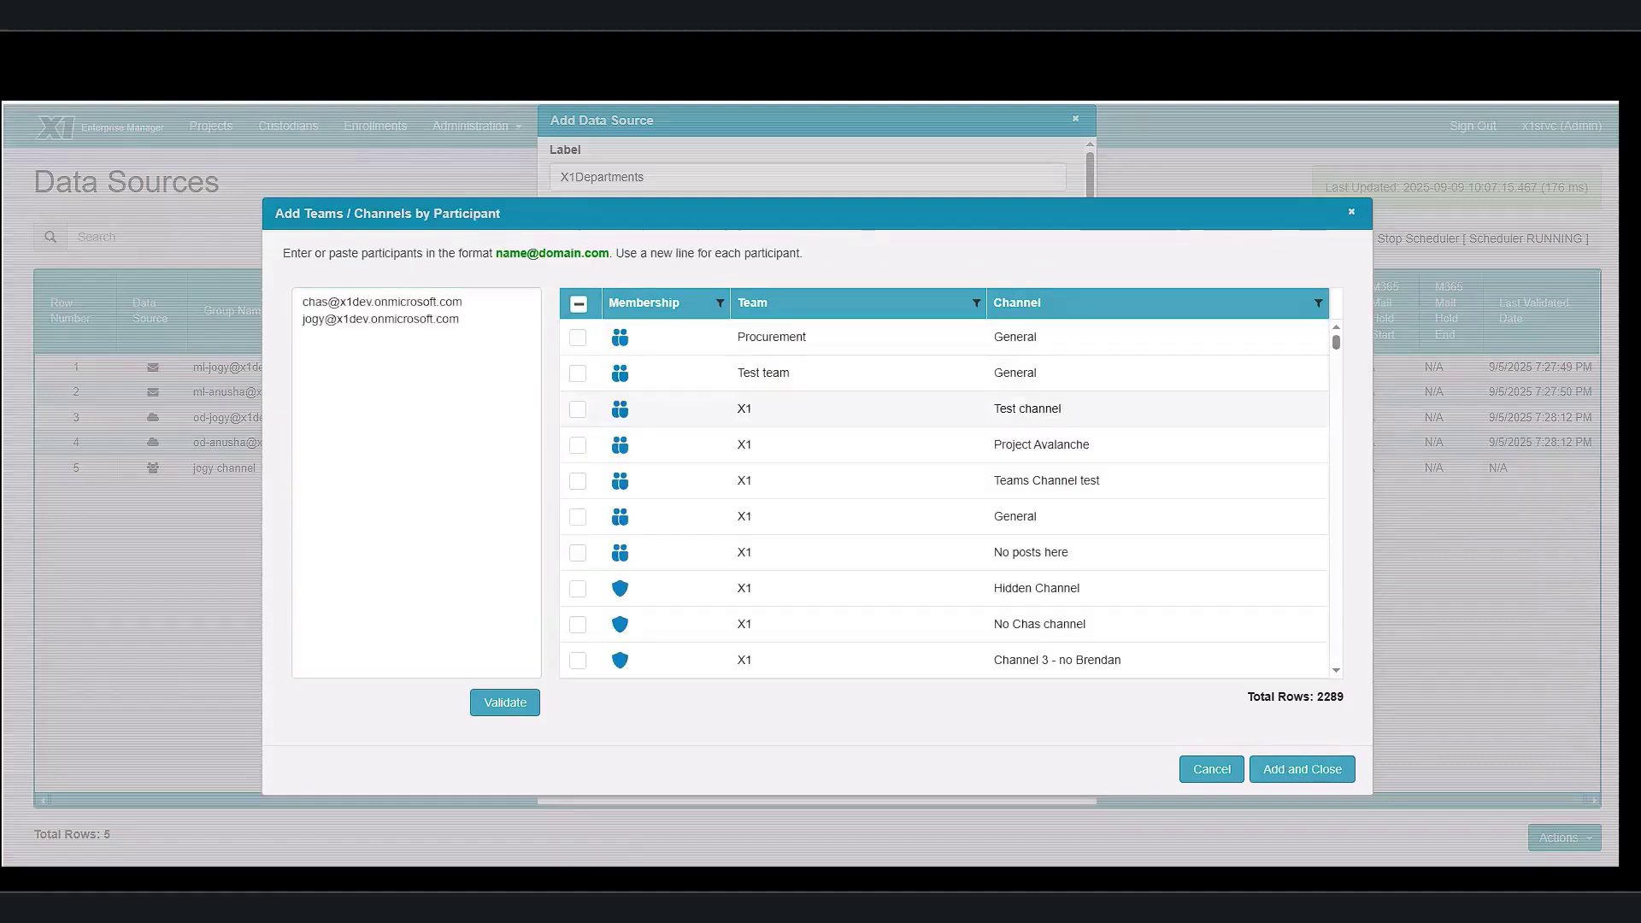
left_click(578, 445)
left_click(577, 517)
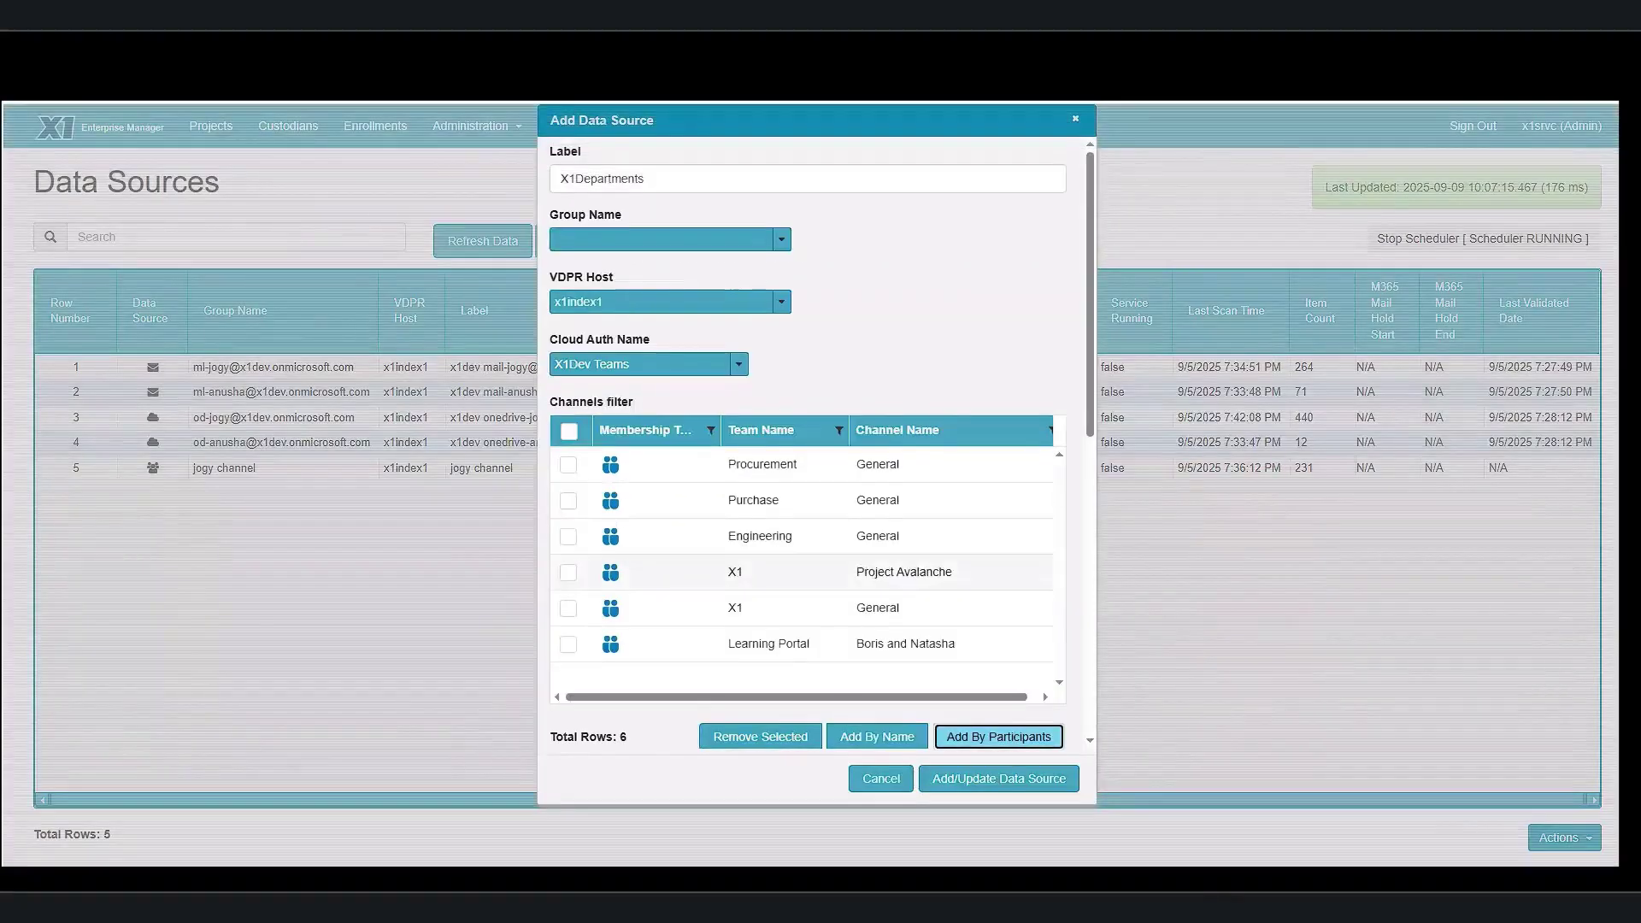
scroll(817, 448, "down", 2)
scroll(816, 450, "down", 1)
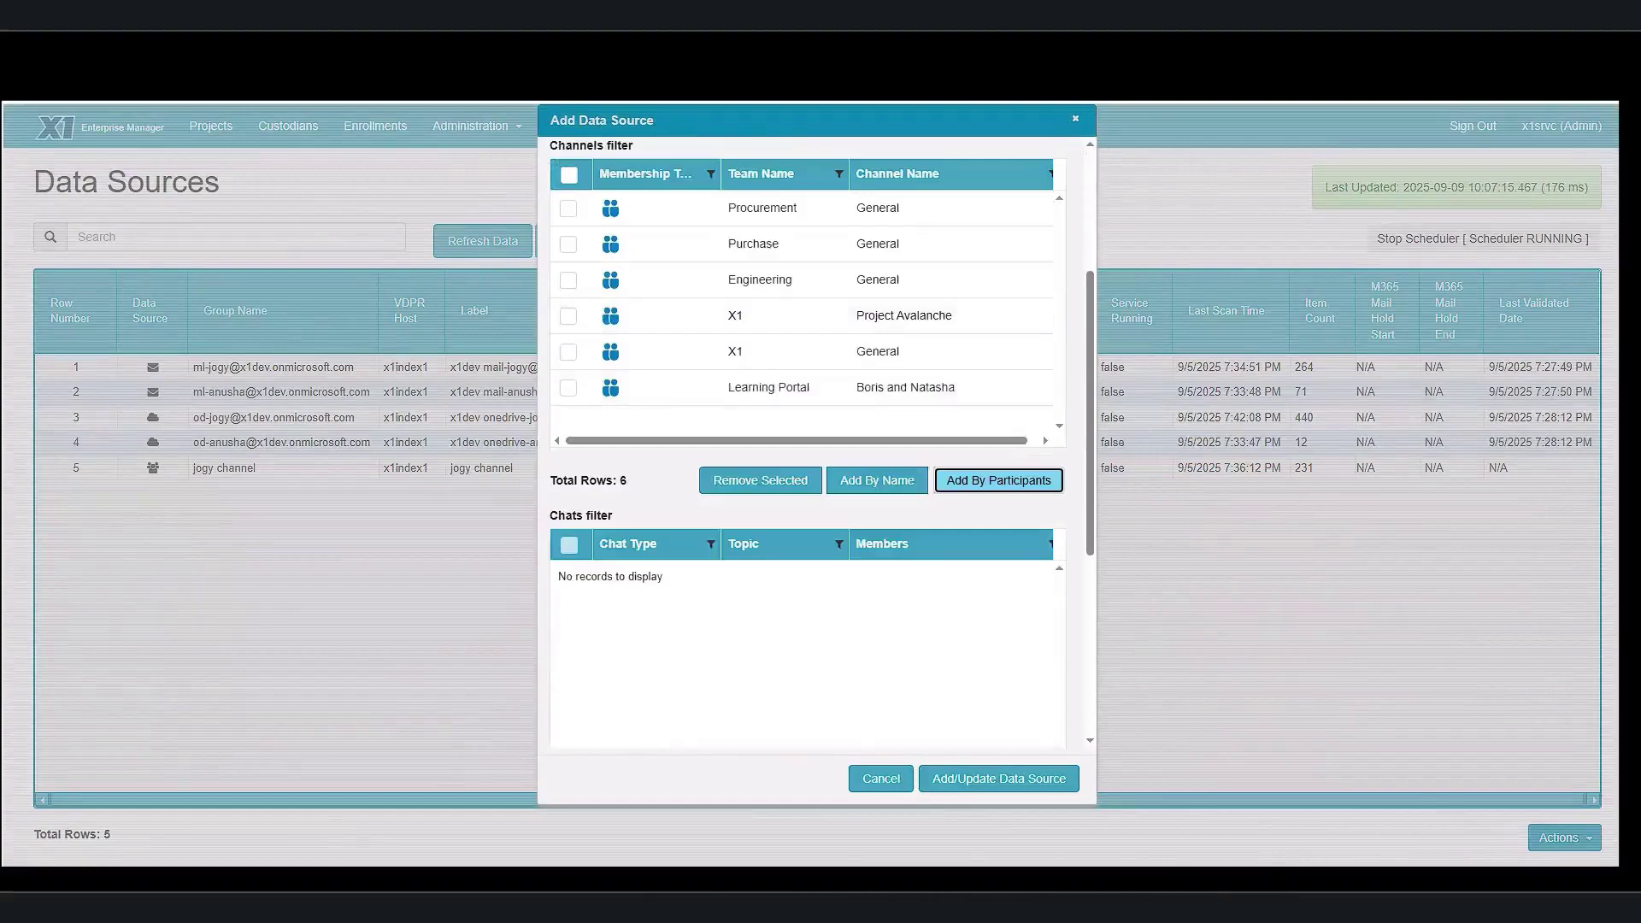
scroll(817, 449, "down", 2)
left_click(998, 680)
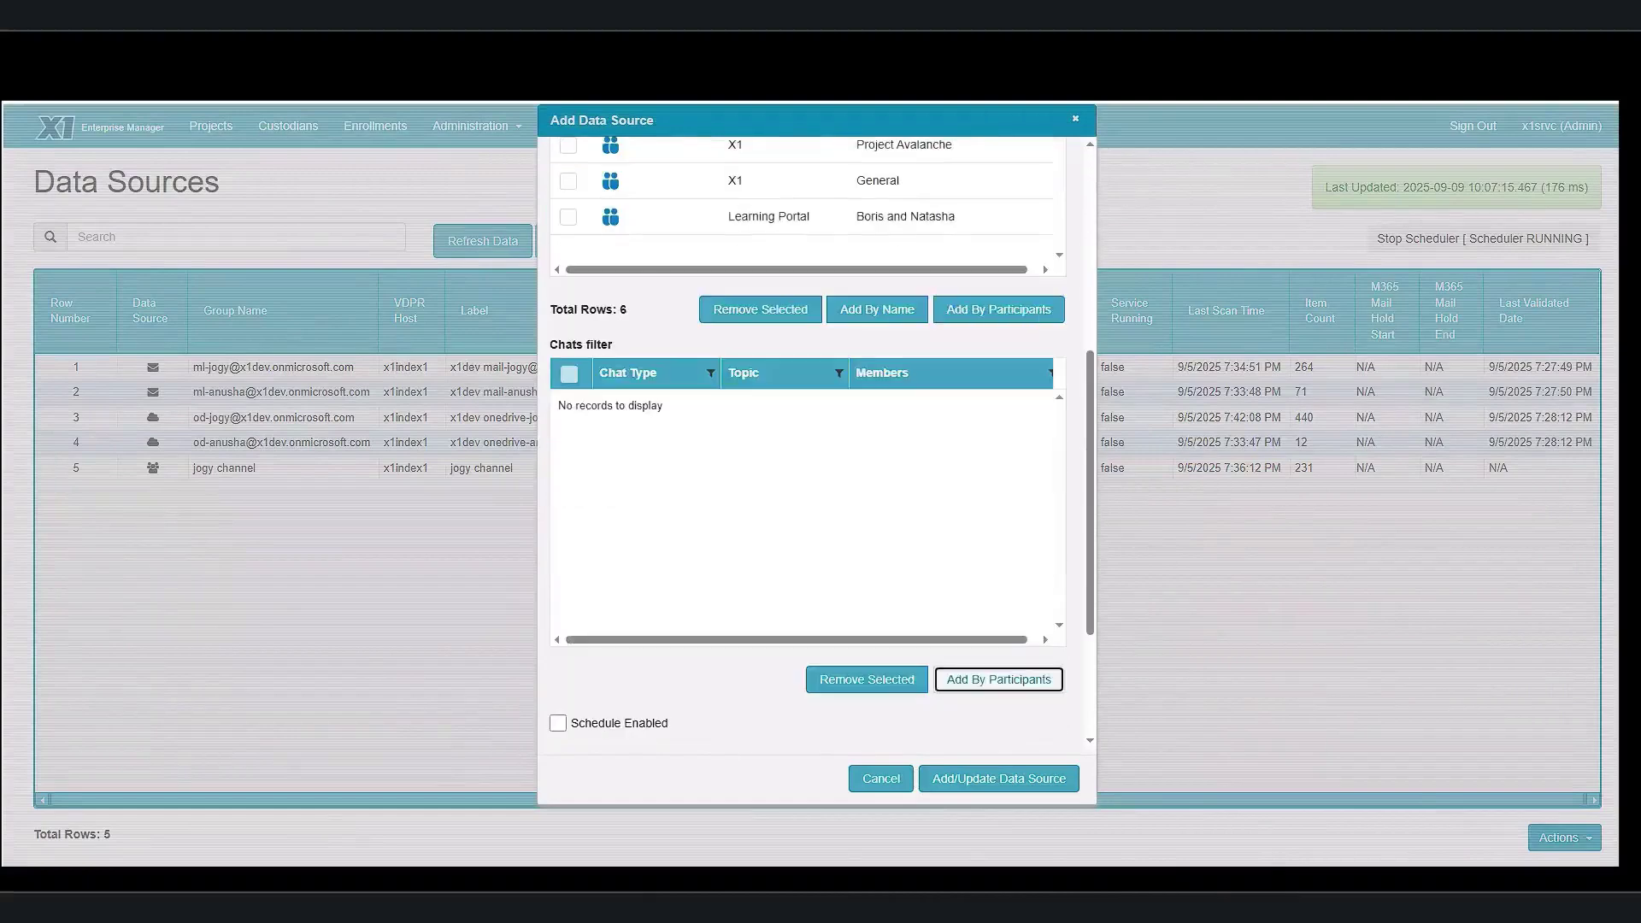
Step: Validate the participants' chats, add the first chat, and save the X1Departments data source
left_click(505, 701)
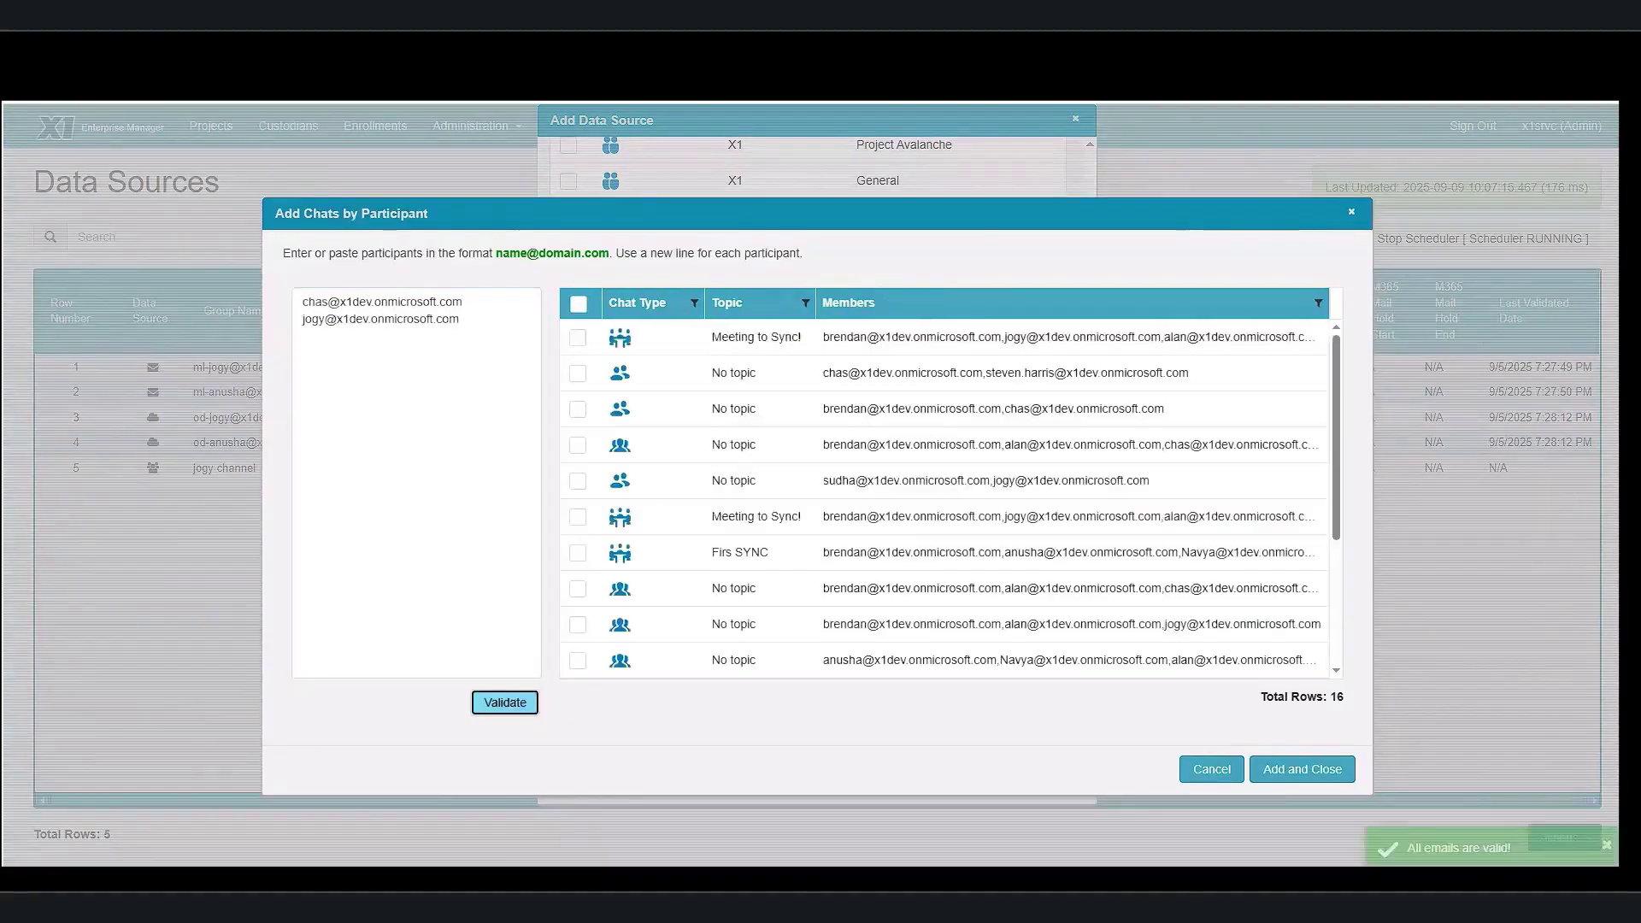
left_click(1205, 336)
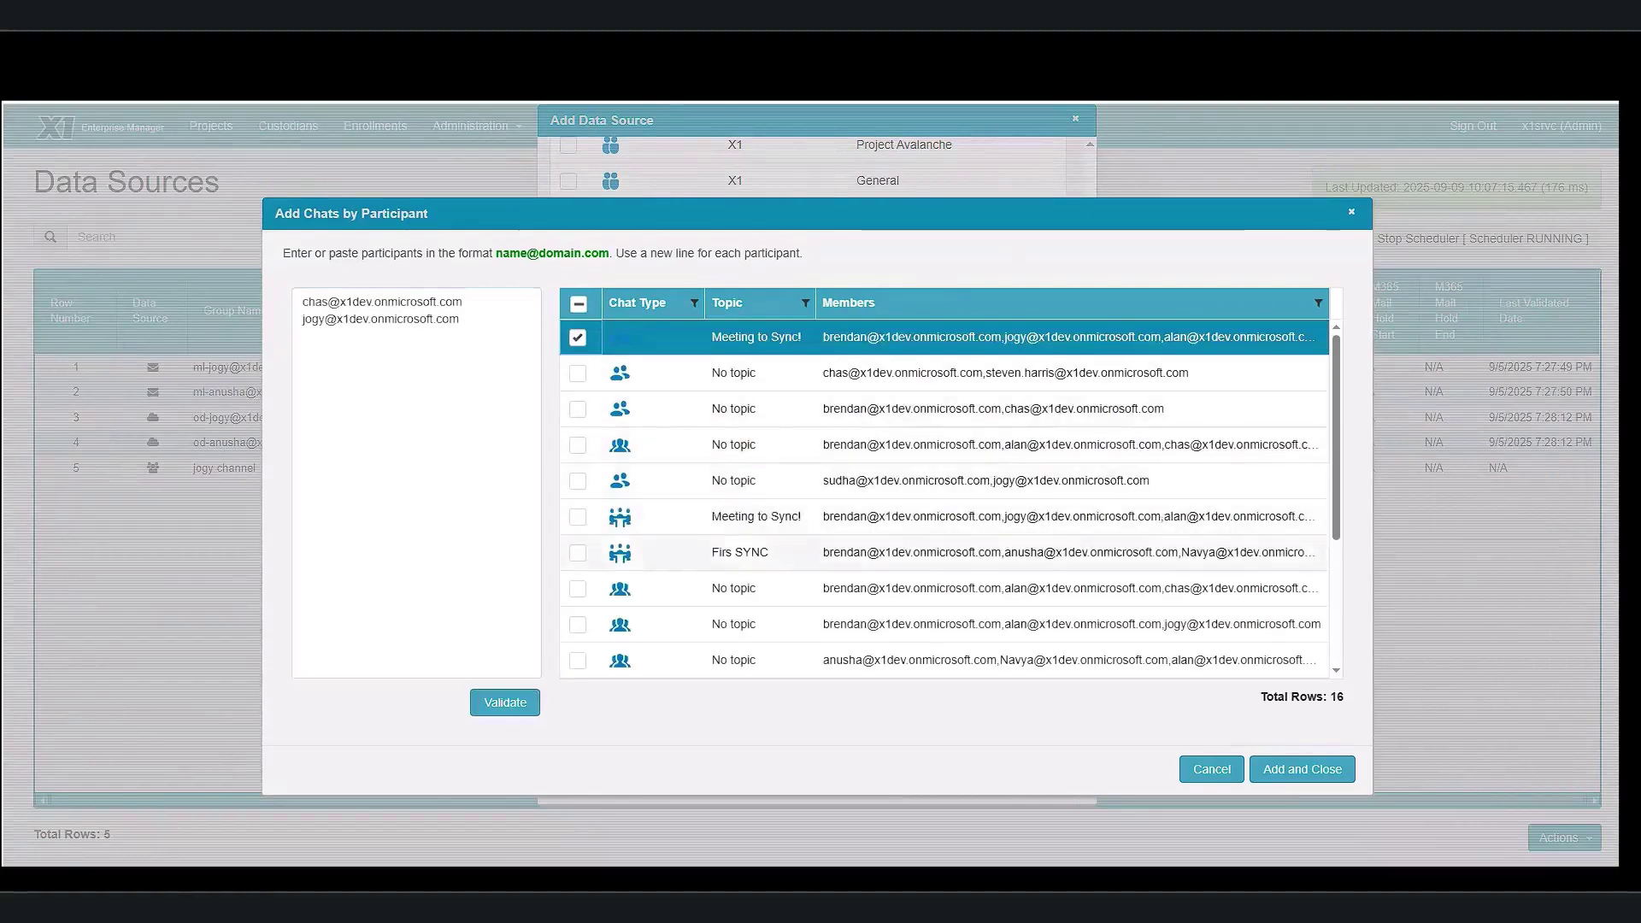
scroll(948, 577, "down", 1)
scroll(949, 500, "down", 1)
key("Escape")
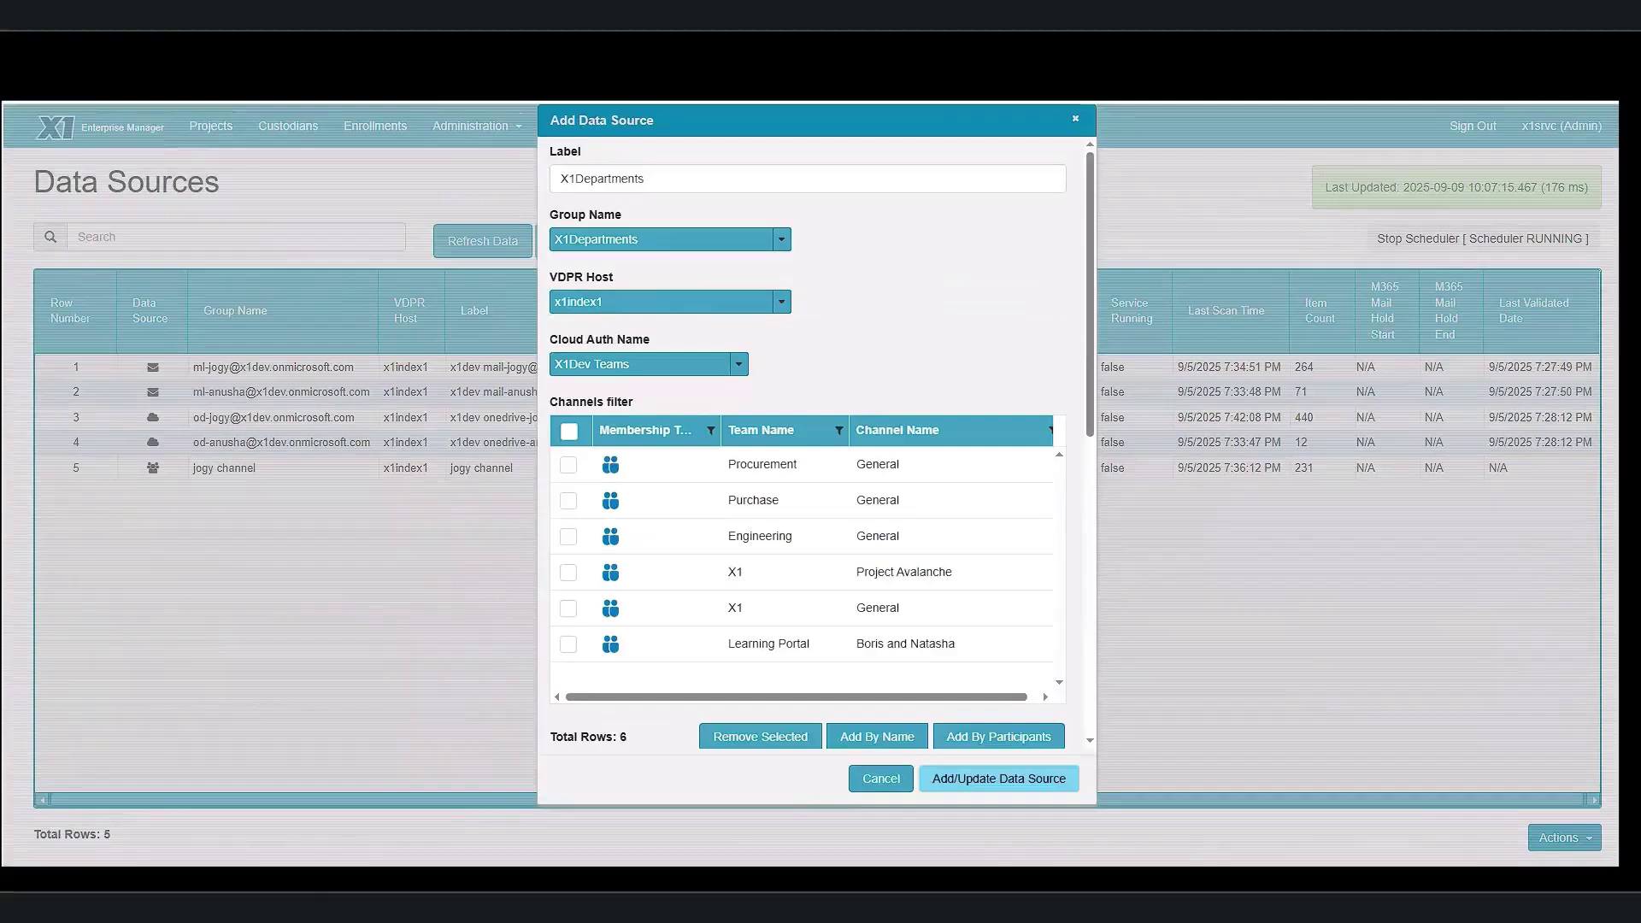
left_click(998, 778)
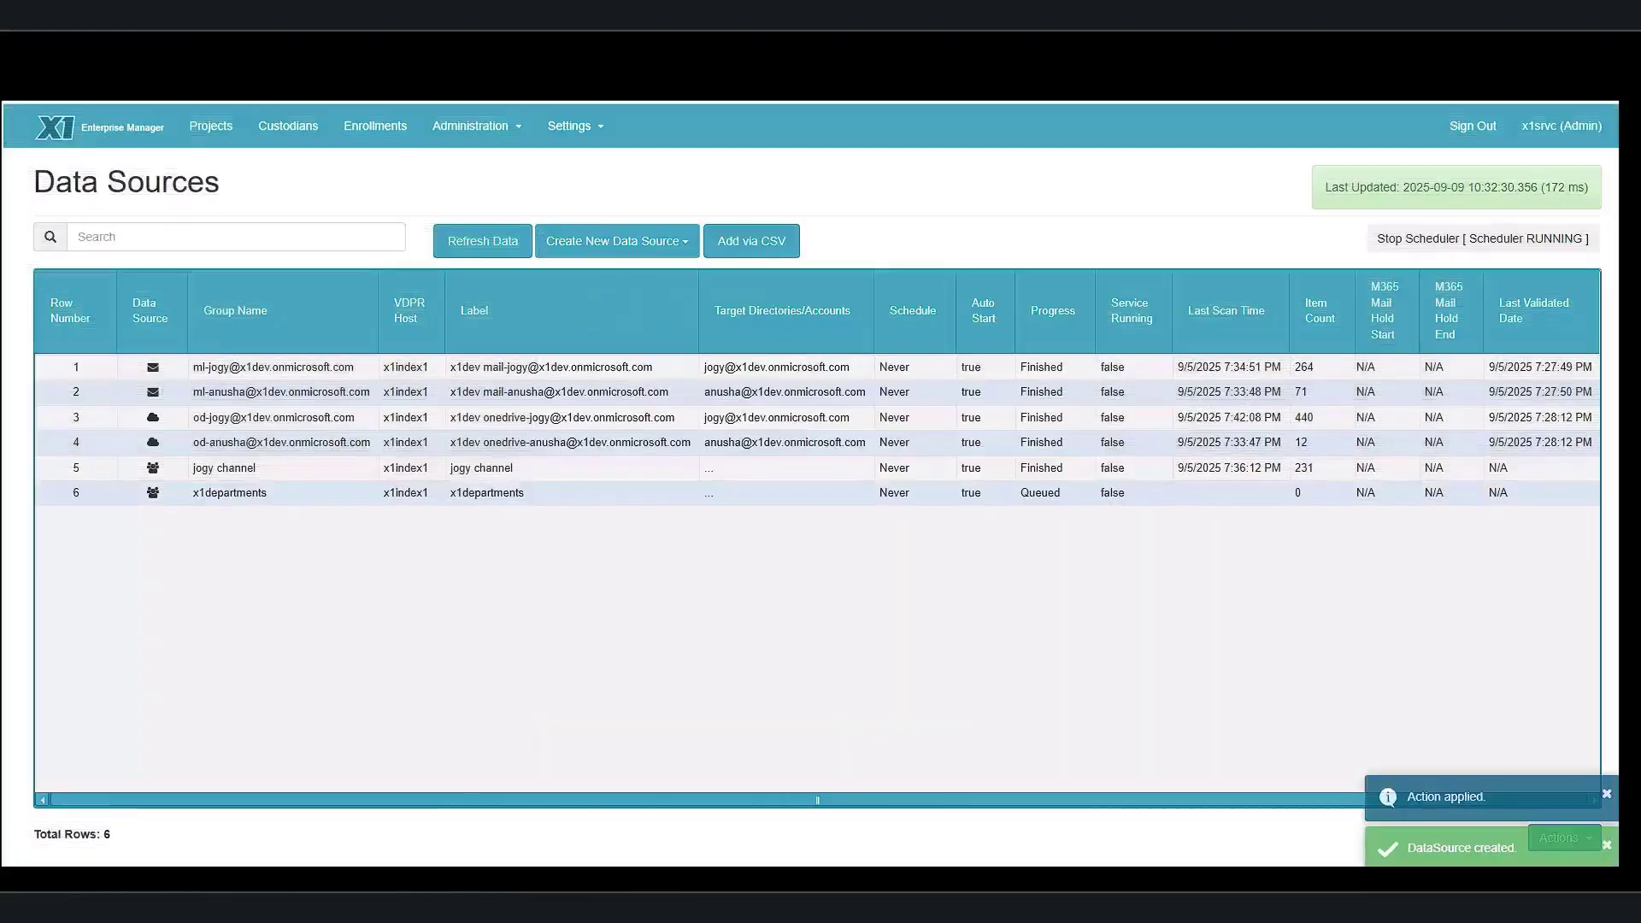
Step: Run a trial search on x1departments for the keywords red, blue and green
left_click(503, 495)
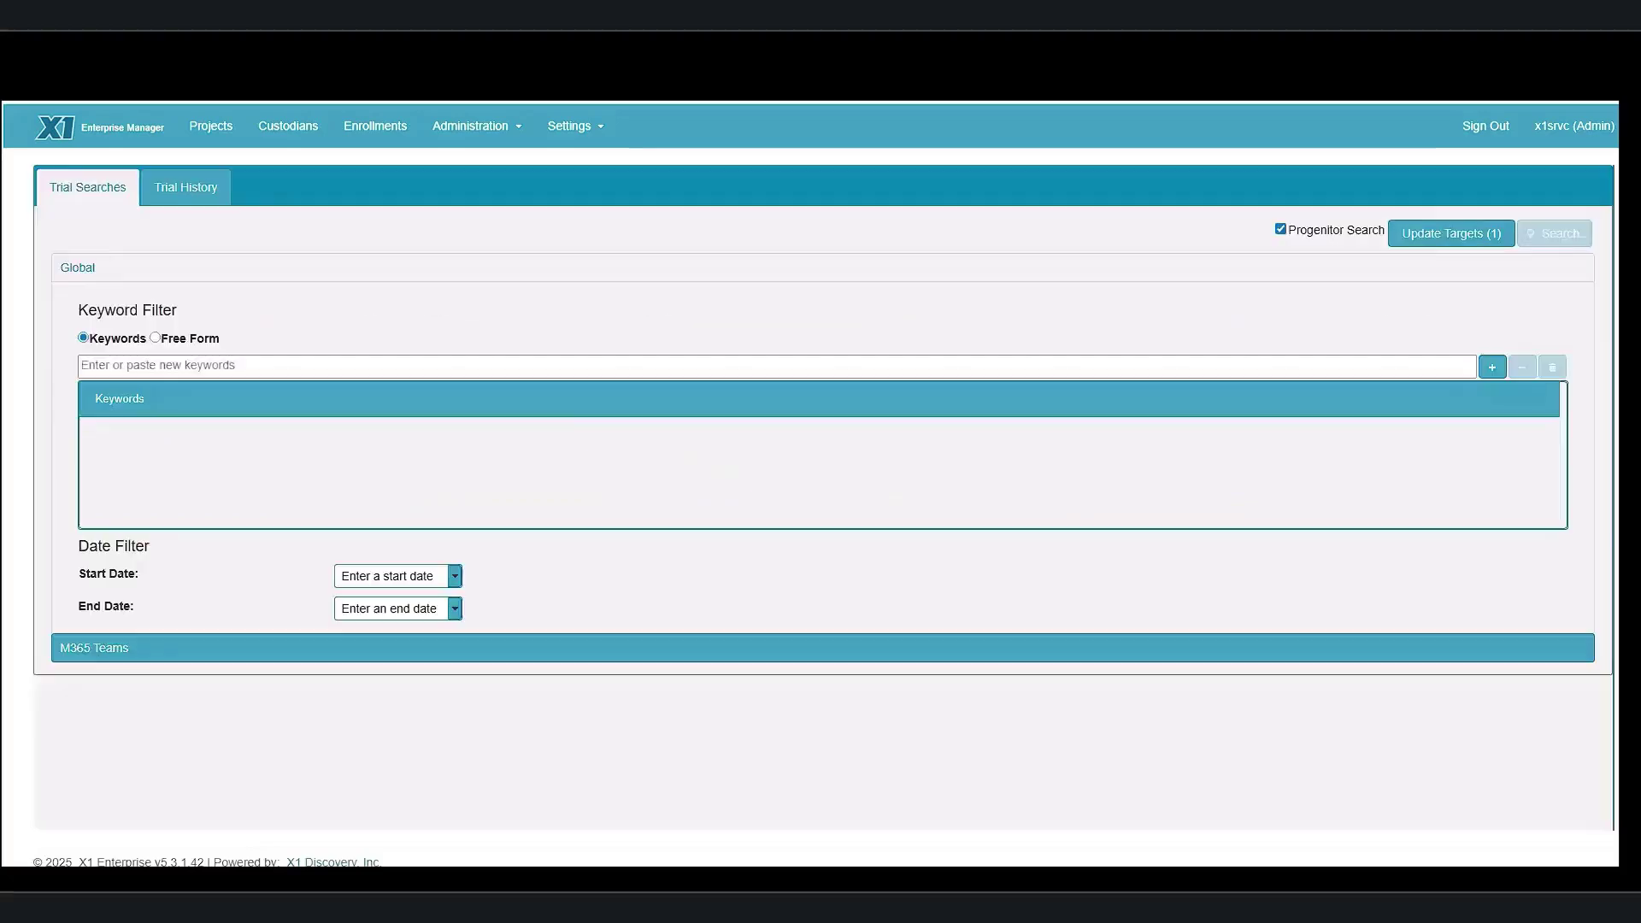
type("red")
key("Return")
type("blue")
key("Return")
type("gr")
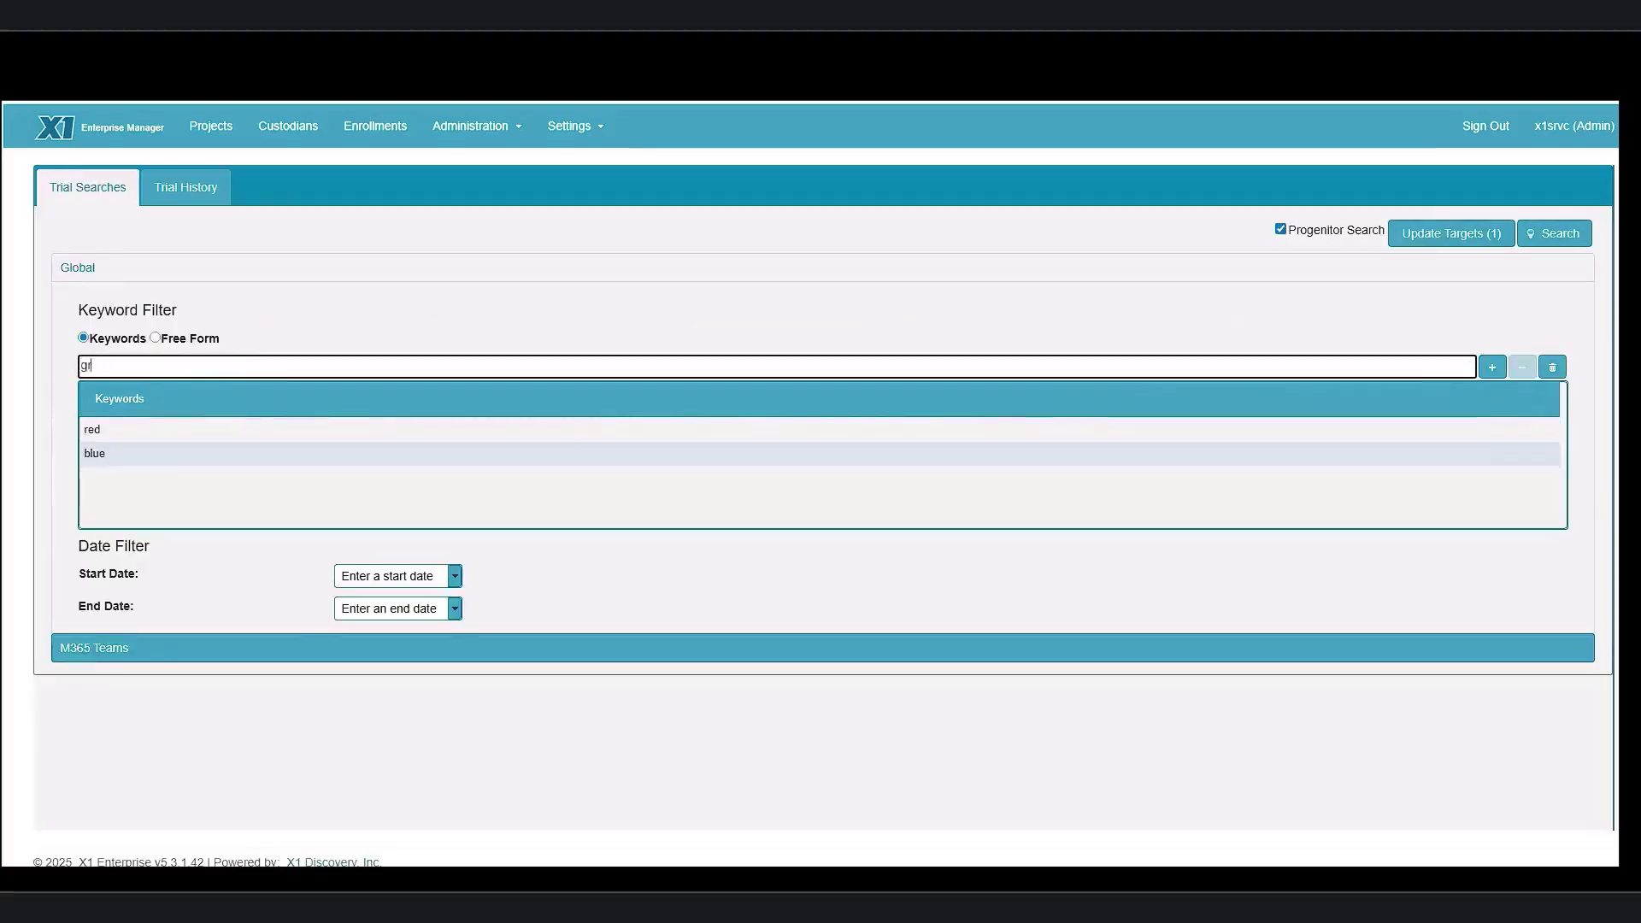
type("een")
key("Return")
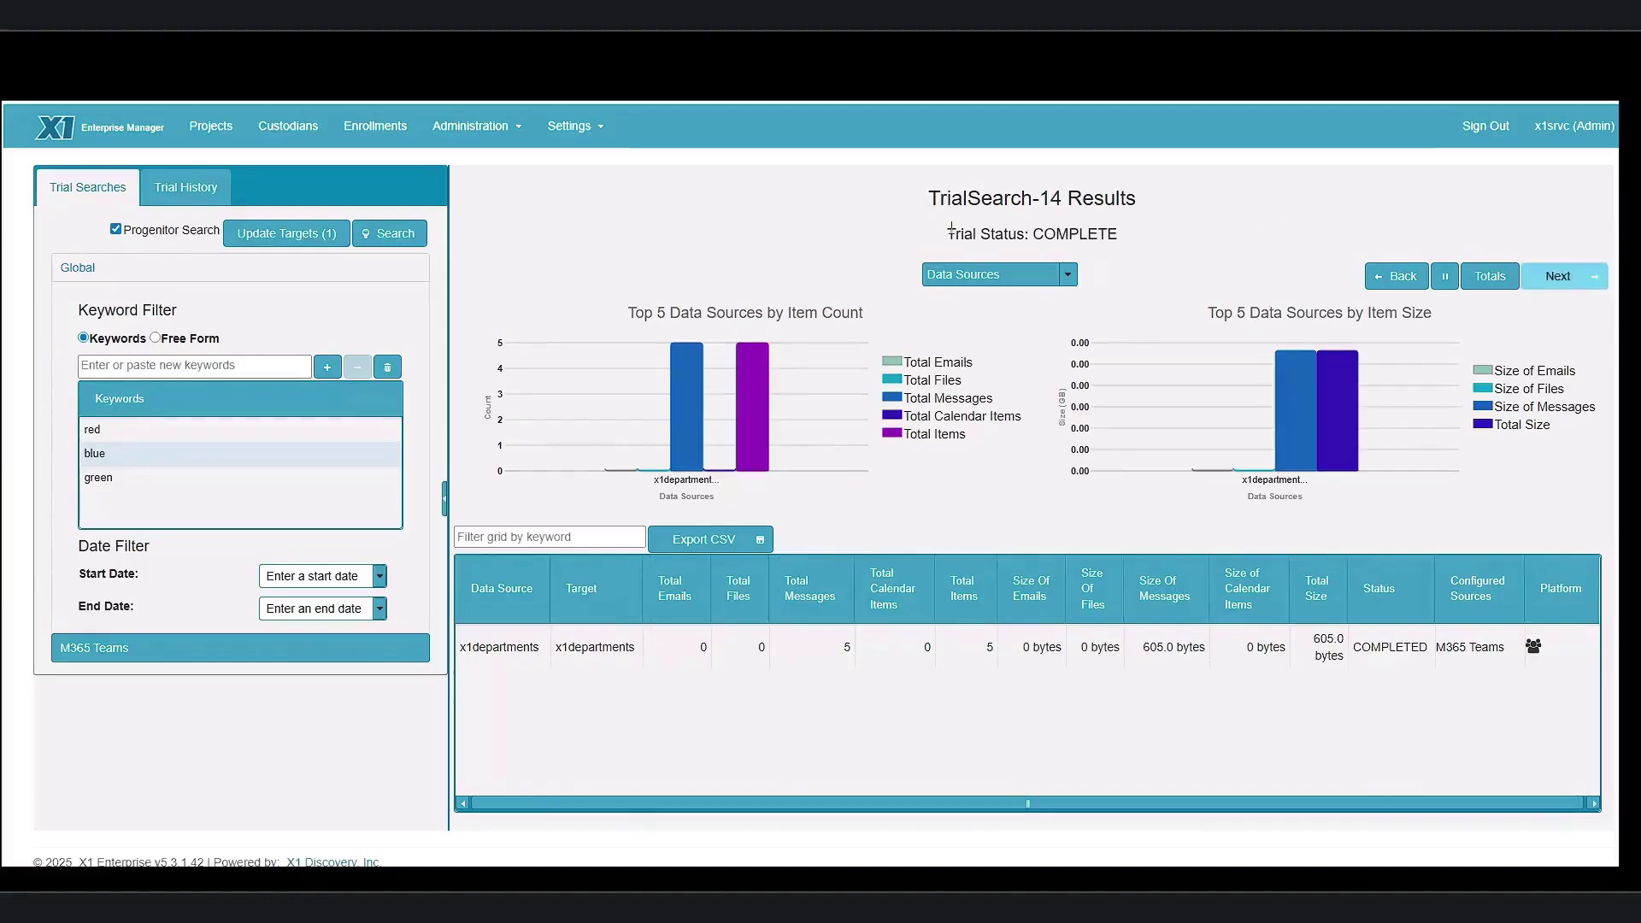
Step: Browse into the Messages then AA folders and autofit the Name column to reveal the RSMF file
left_click(1558, 276)
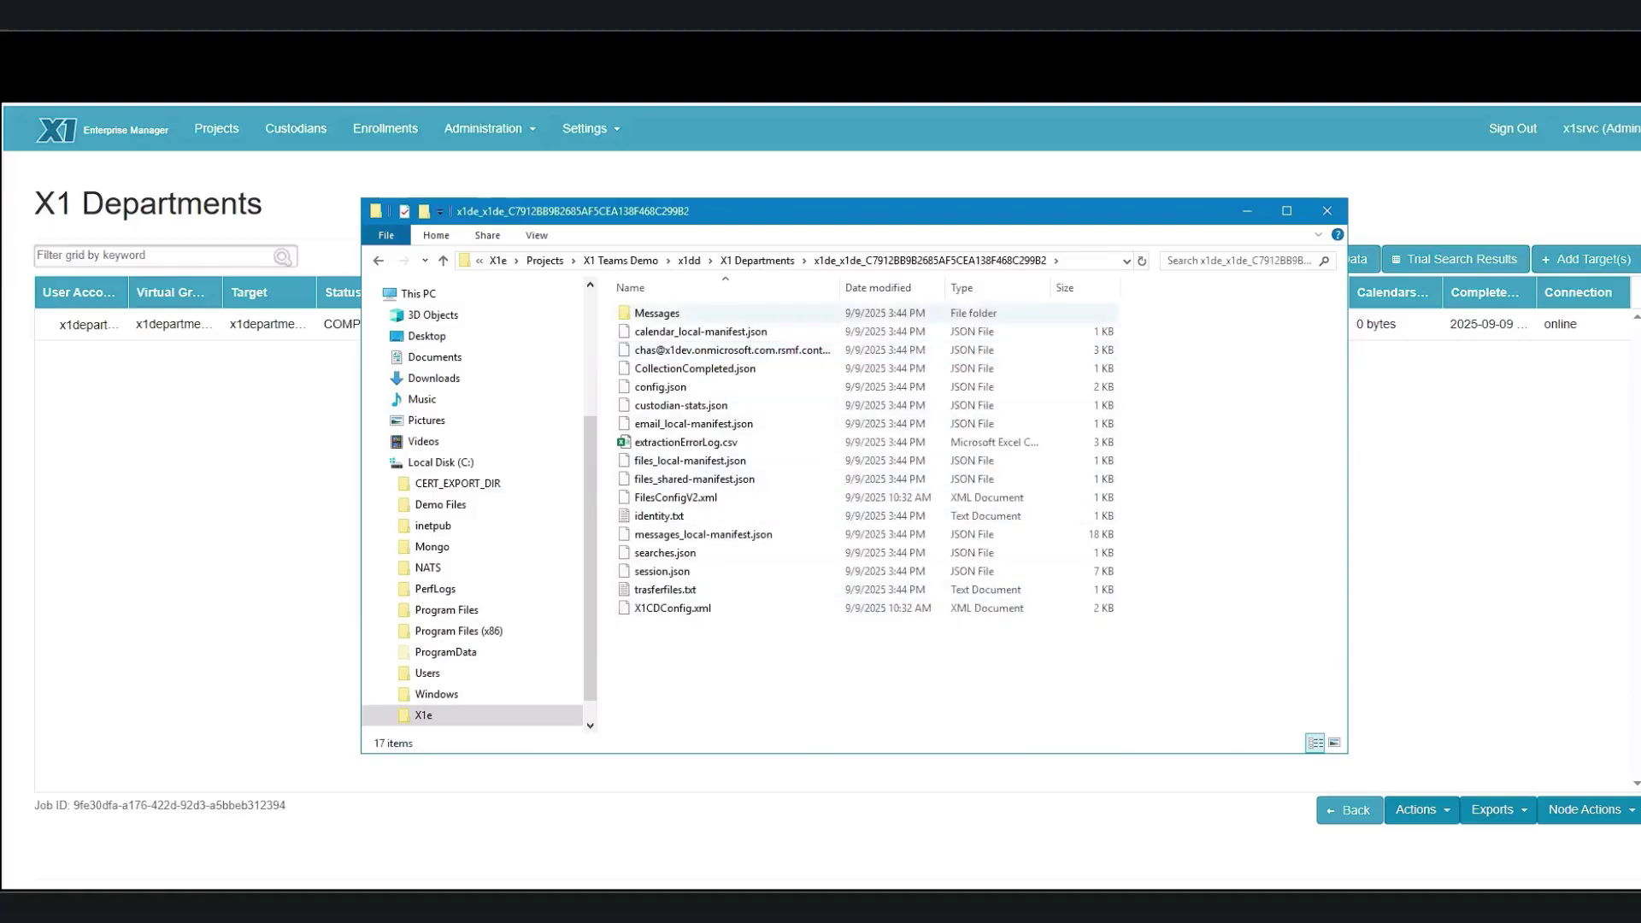
double_click(656, 313)
double_click(648, 313)
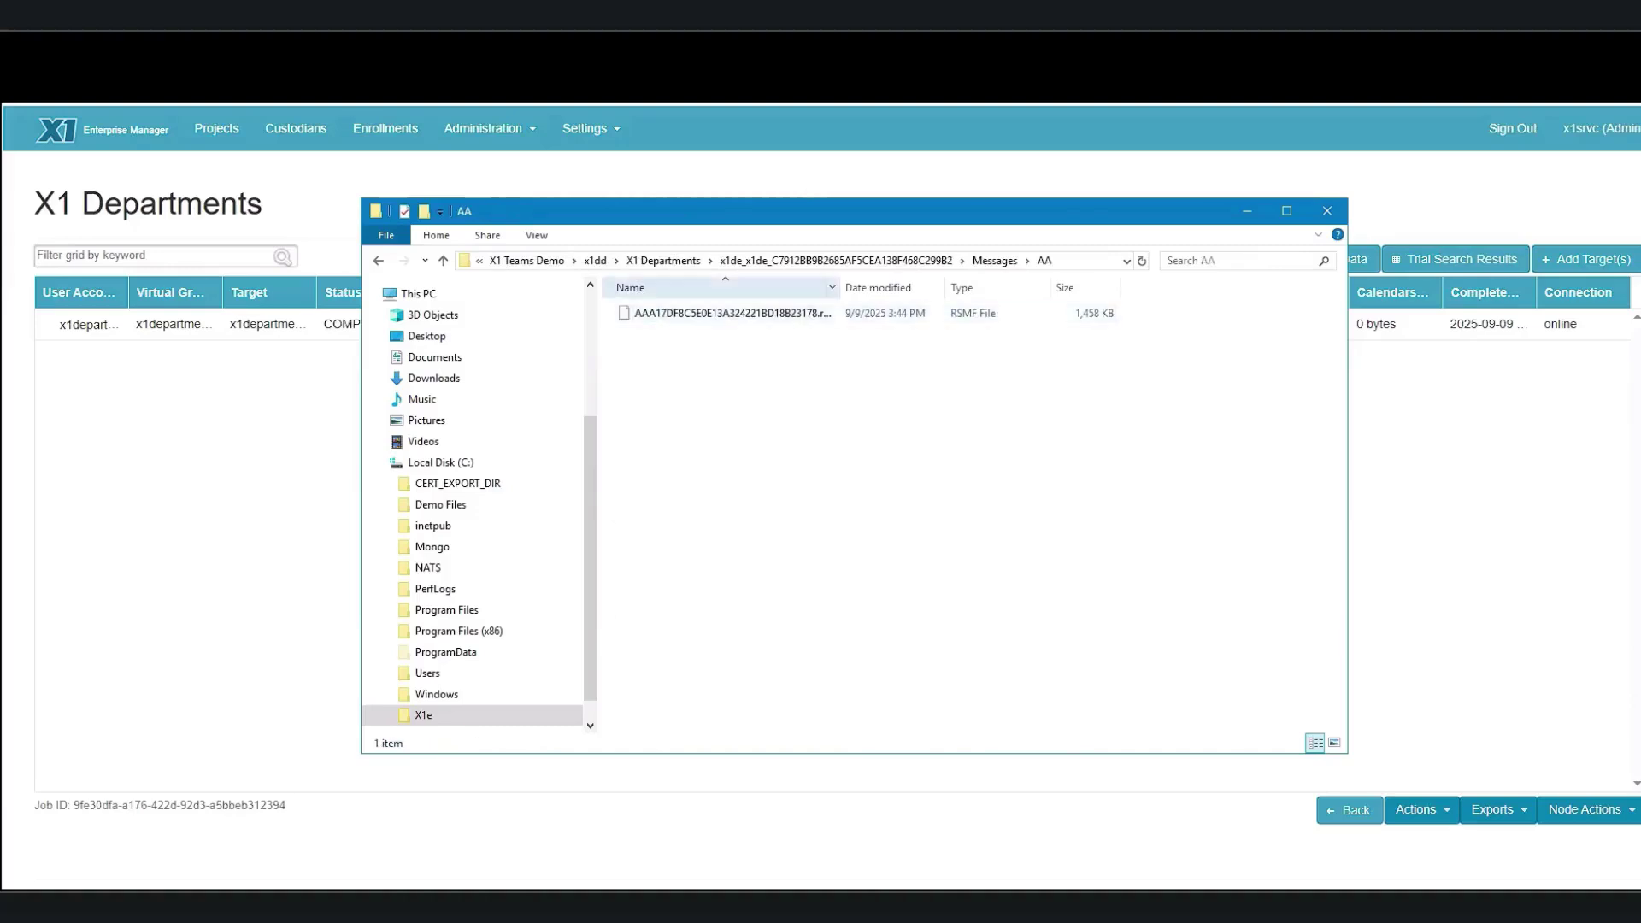
double_click(839, 288)
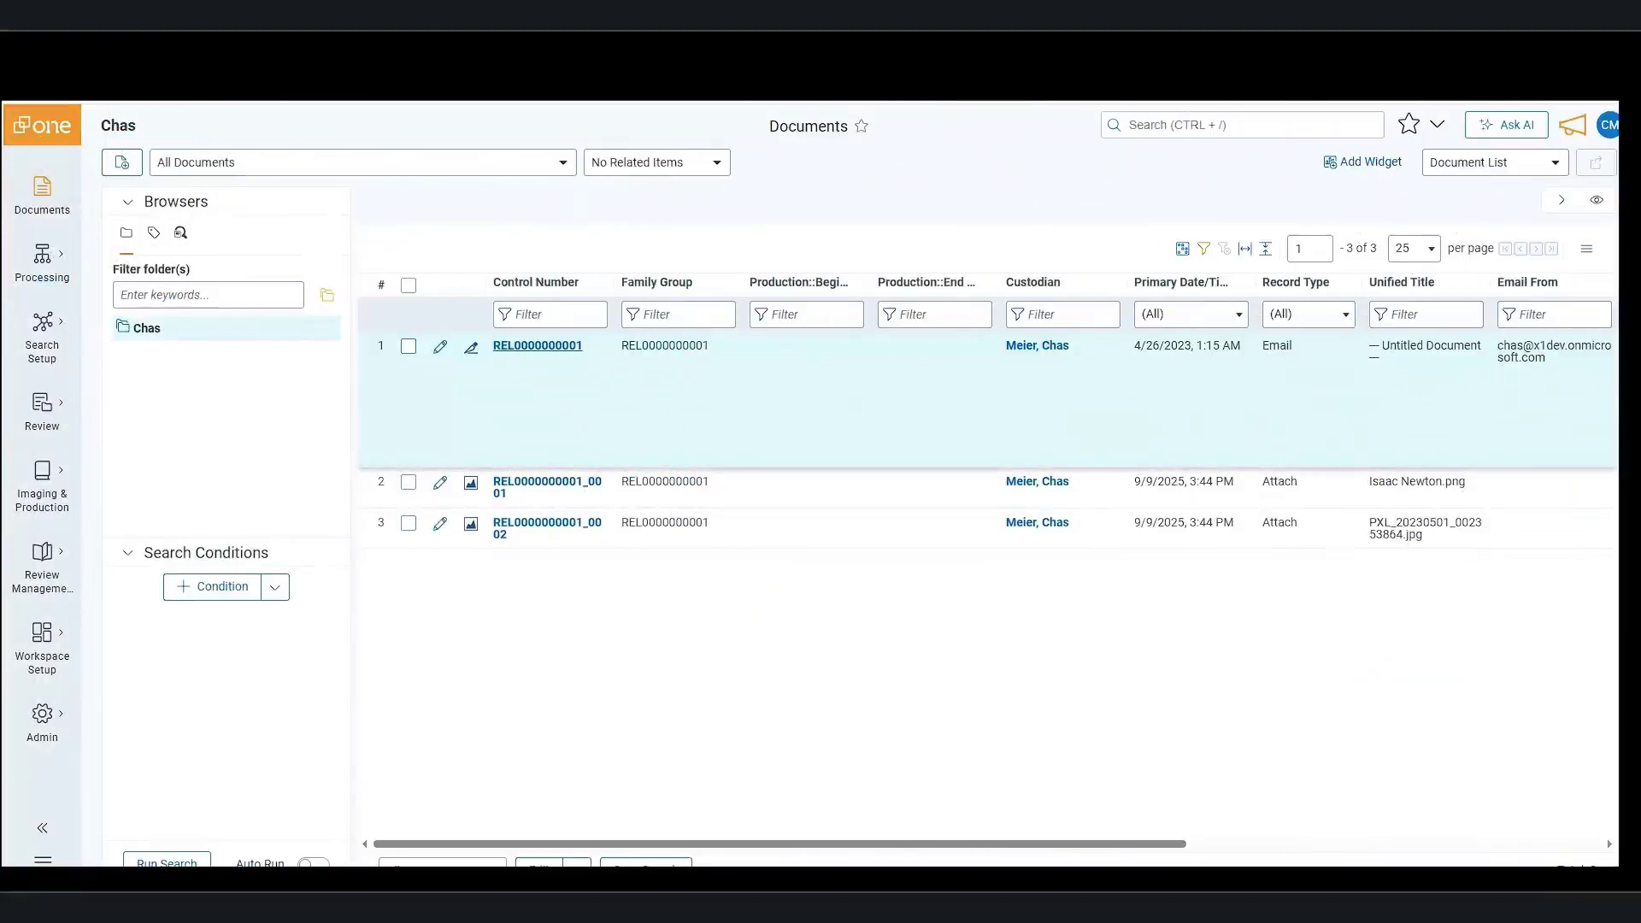
left_click(537, 345)
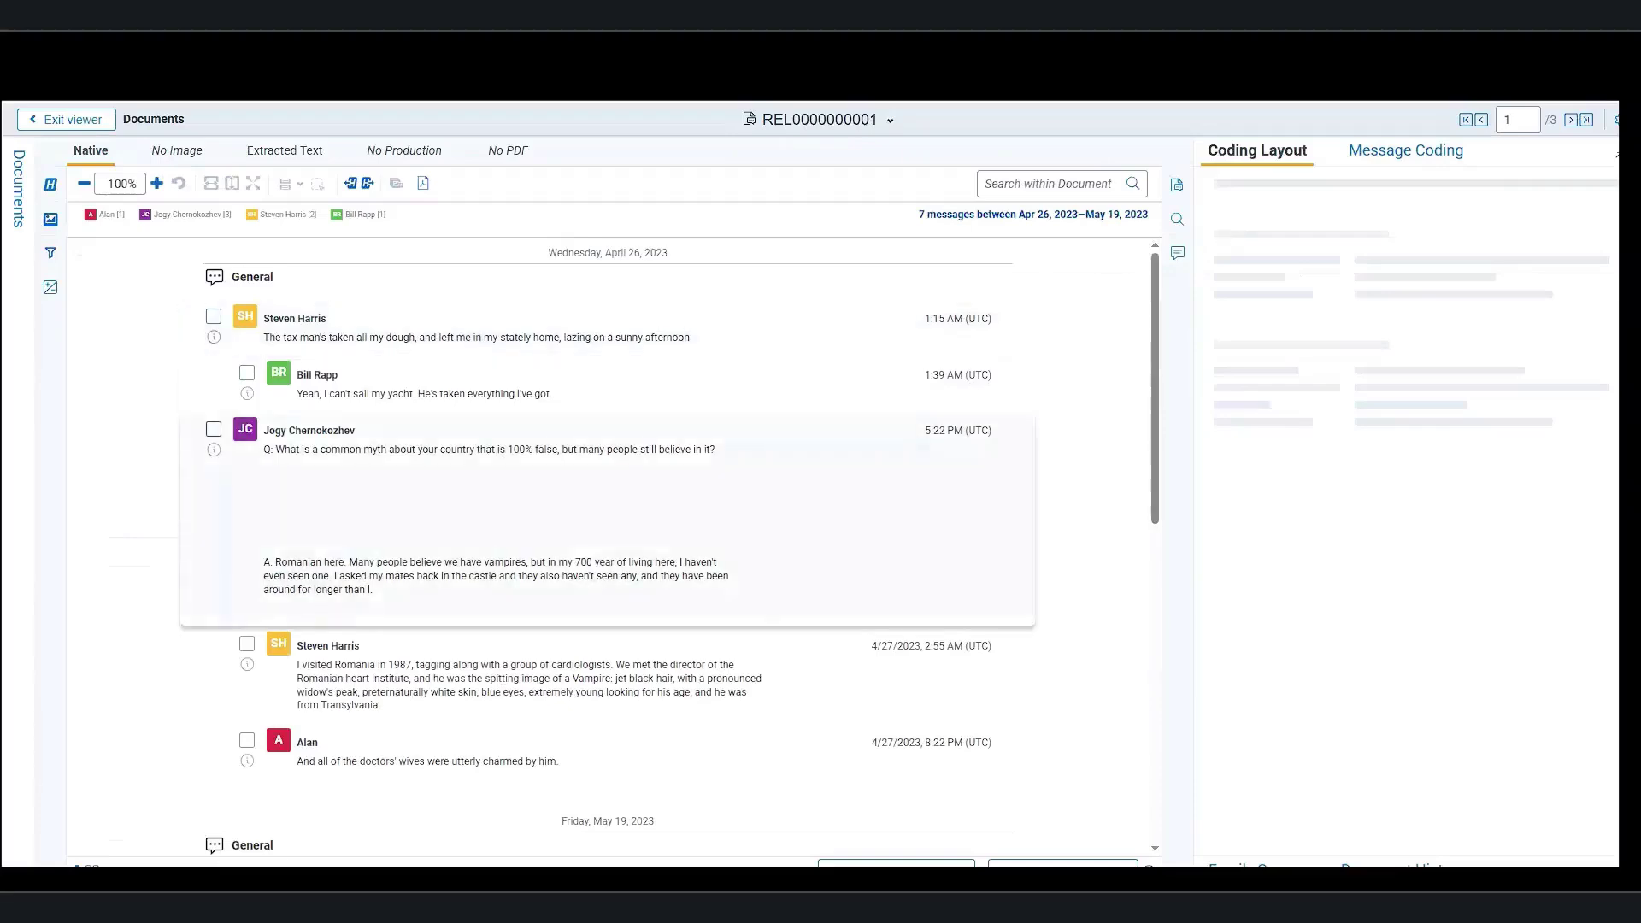
scroll(607, 539, "down", 5)
scroll(607, 538, "down", 2)
scroll(609, 538, "down", 1)
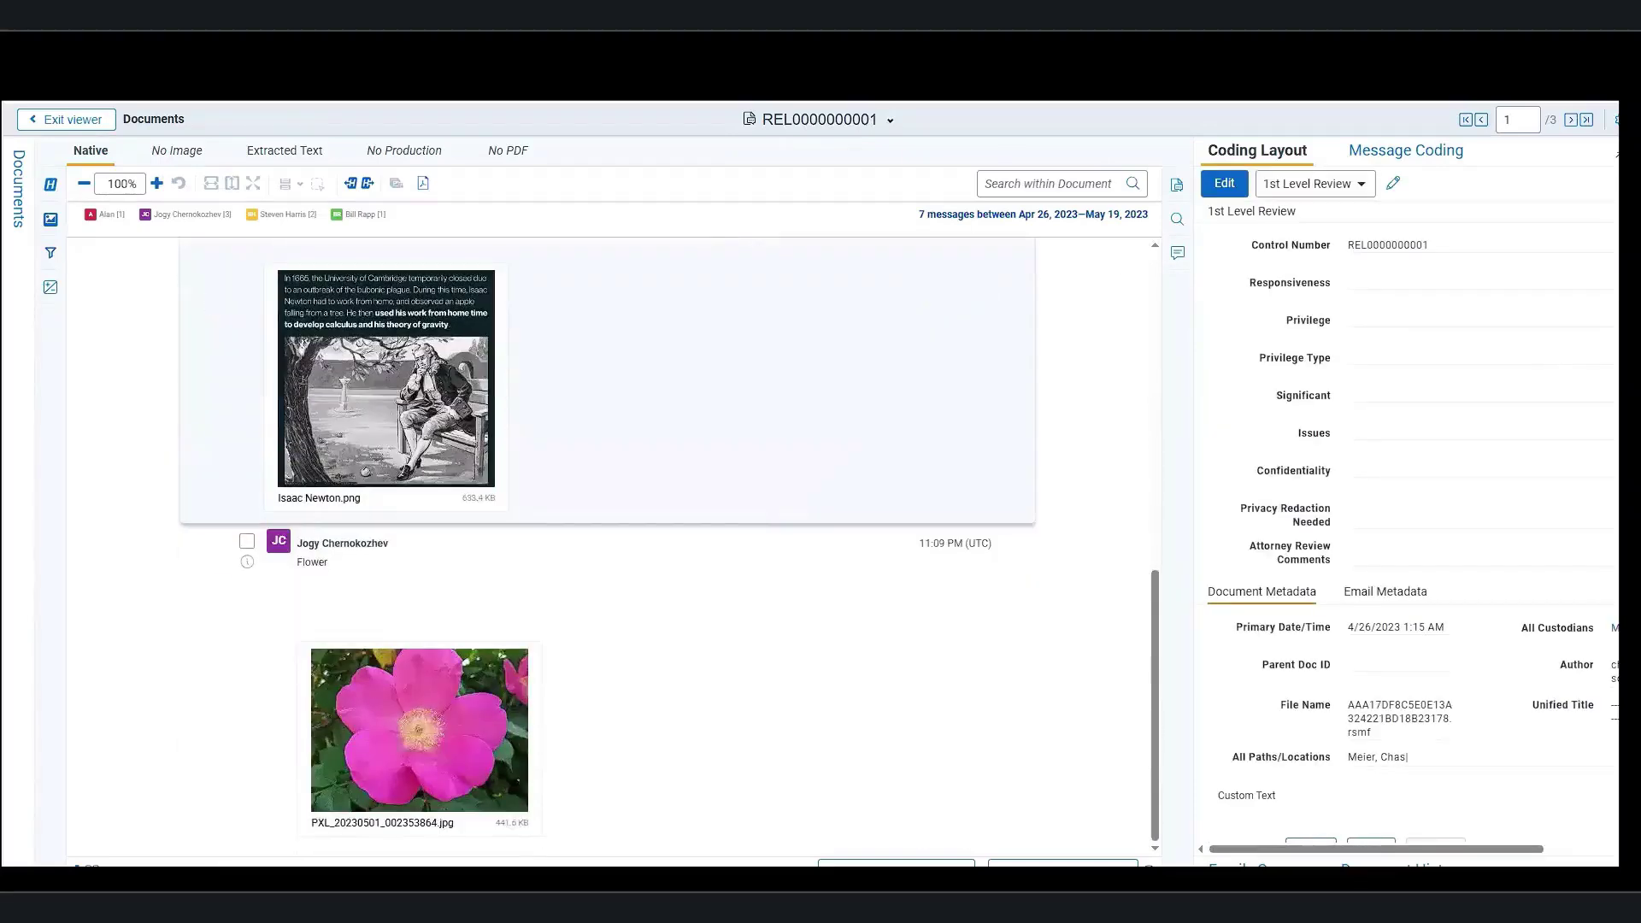
scroll(609, 539, "up", 10)
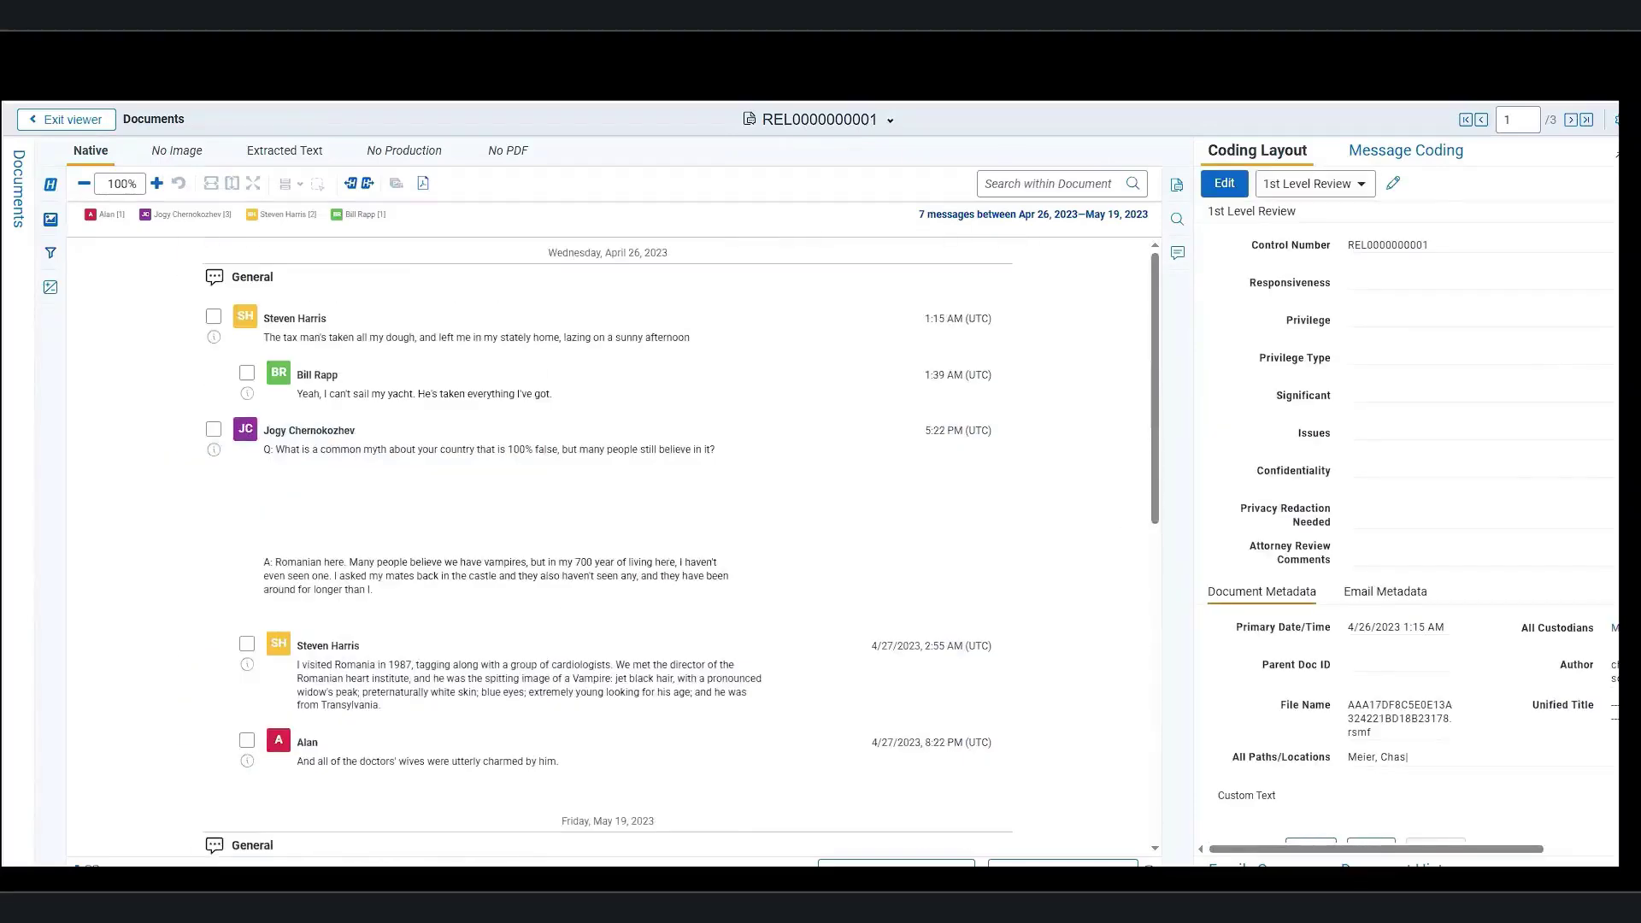